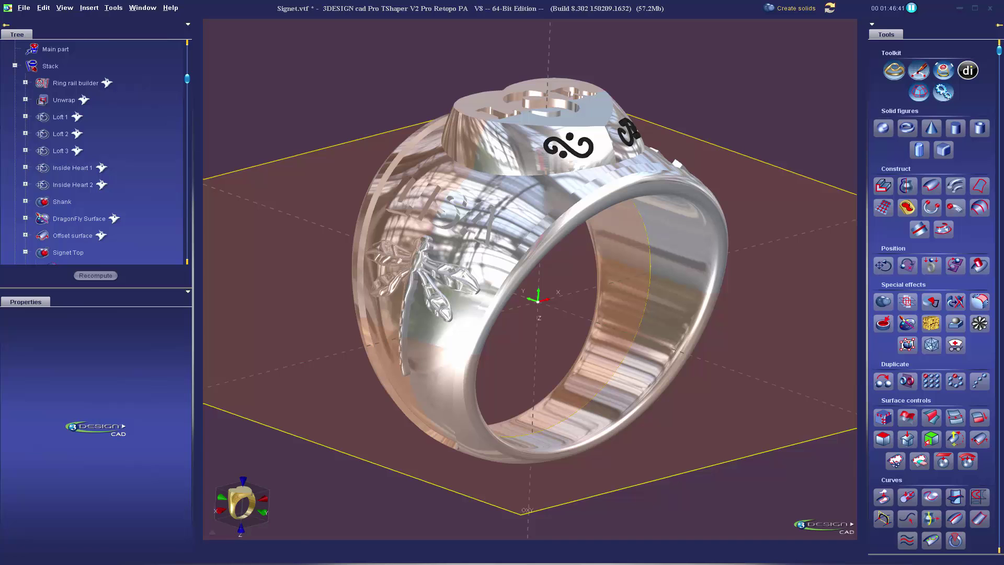
# - Examine the shank's construction history in the tree, including its Boolean operation, circular duplication and curve sweep with the ring rail sources
pyautogui.moveTo(576, 96); pyautogui.dragTo(565, 331, button='middle')
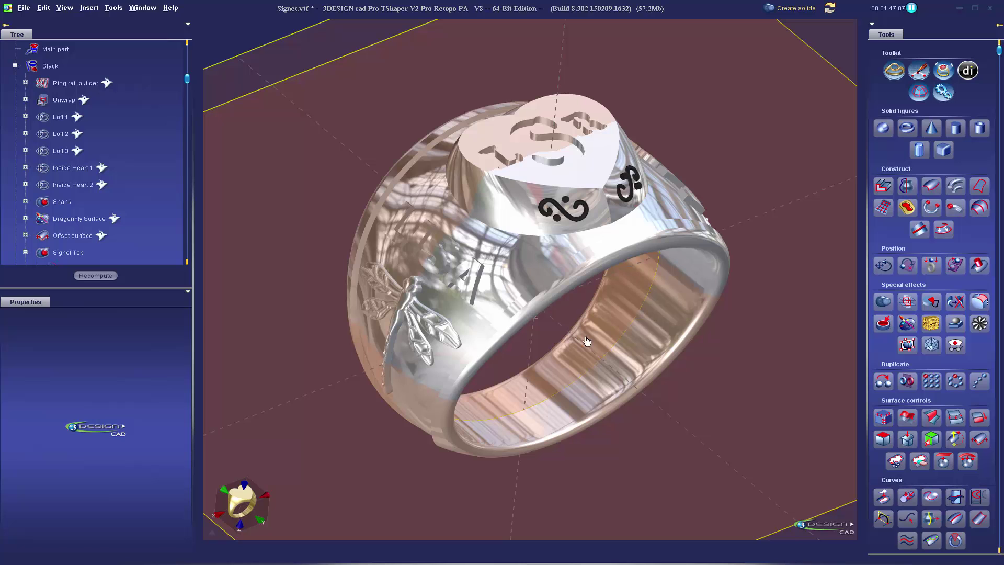
pyautogui.click(563, 327)
pyautogui.moveTo(563, 327); pyautogui.dragTo(571, 359, button='middle')
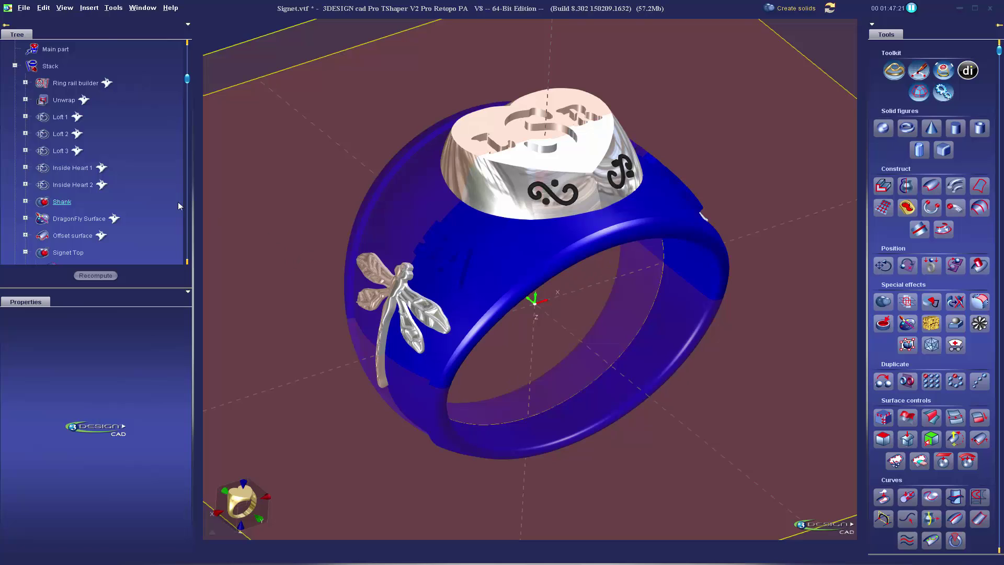
pyautogui.scroll(-5, 158, 198)
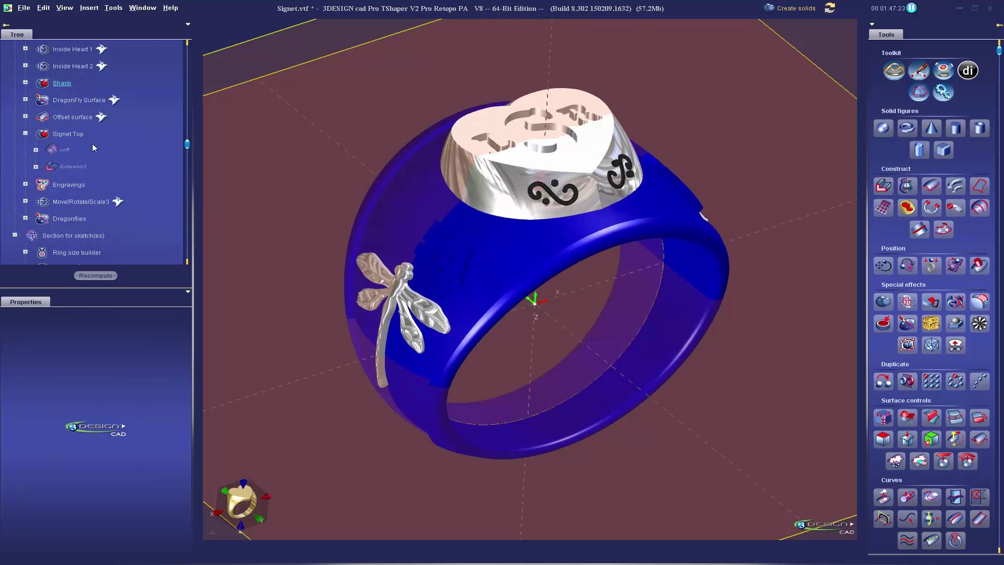
pyautogui.click(25, 82)
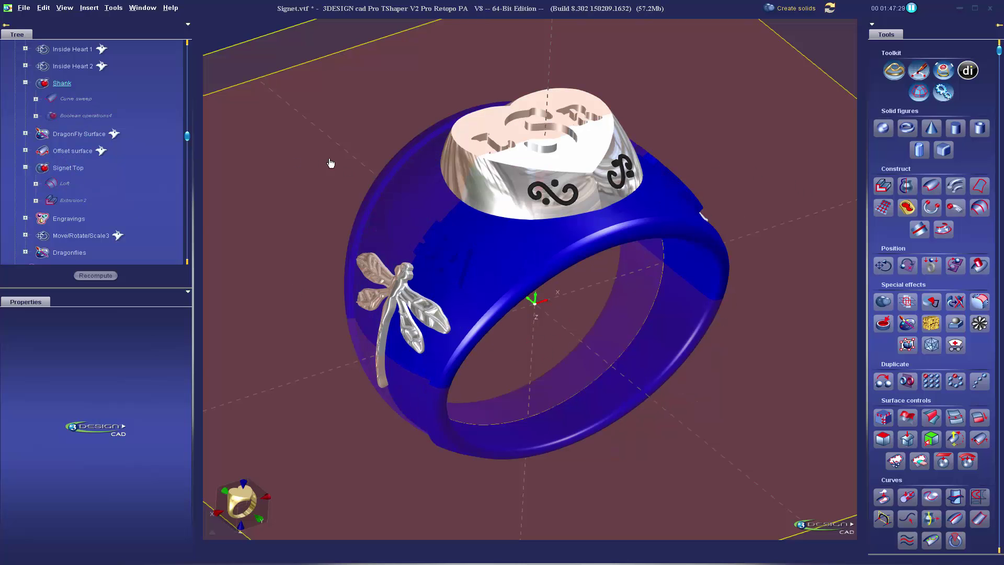
pyautogui.click(36, 116)
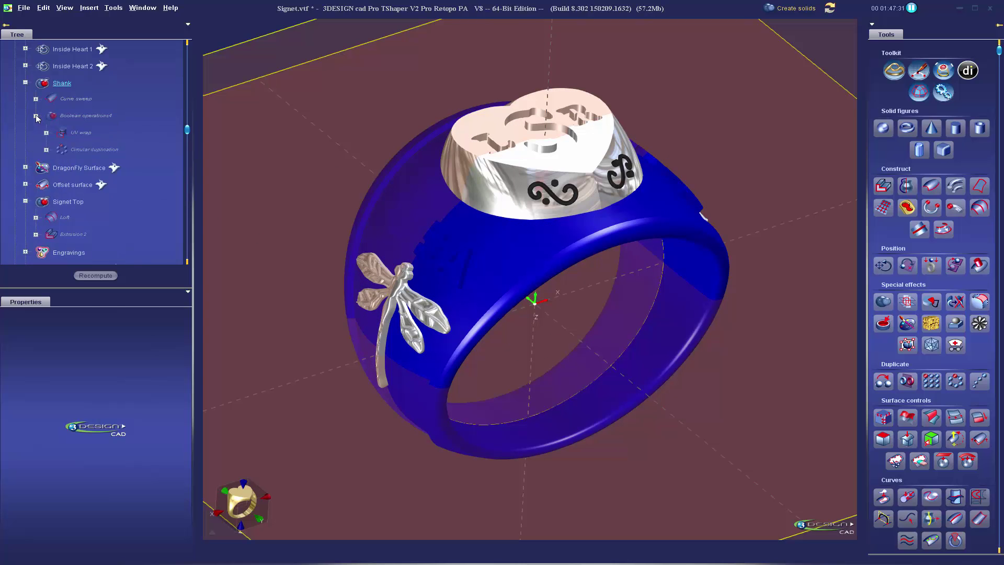
pyautogui.click(46, 150)
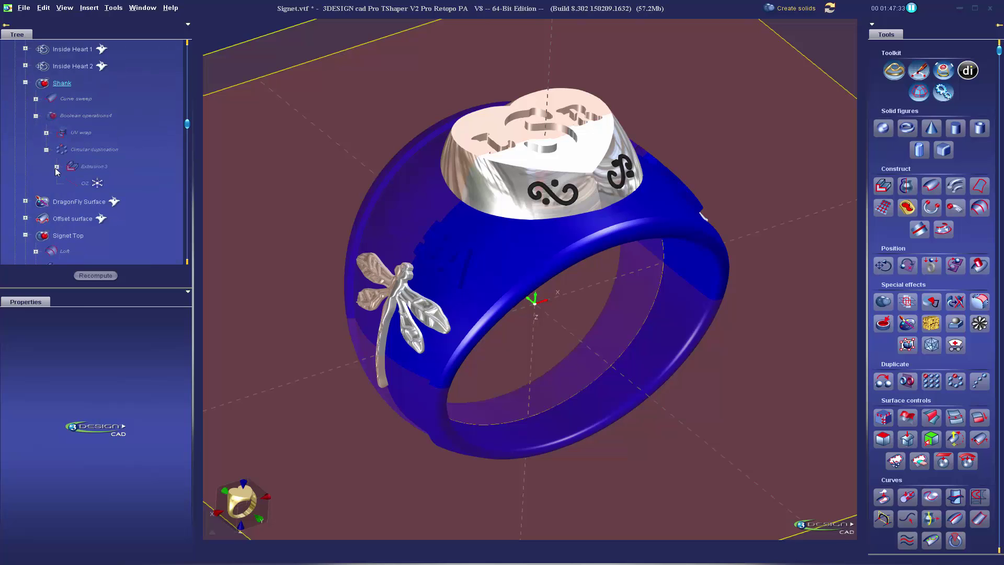
pyautogui.click(57, 167)
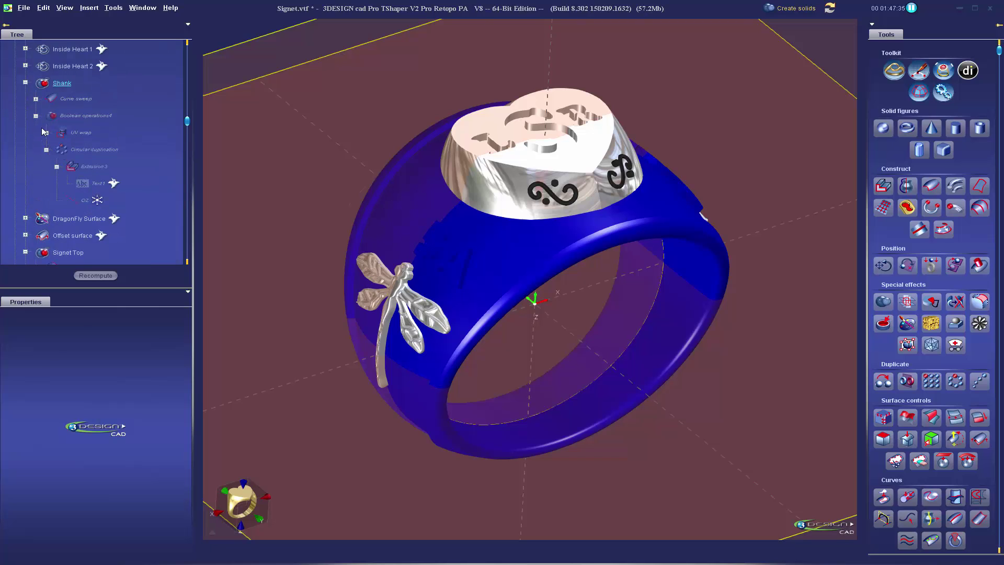
pyautogui.click(36, 99)
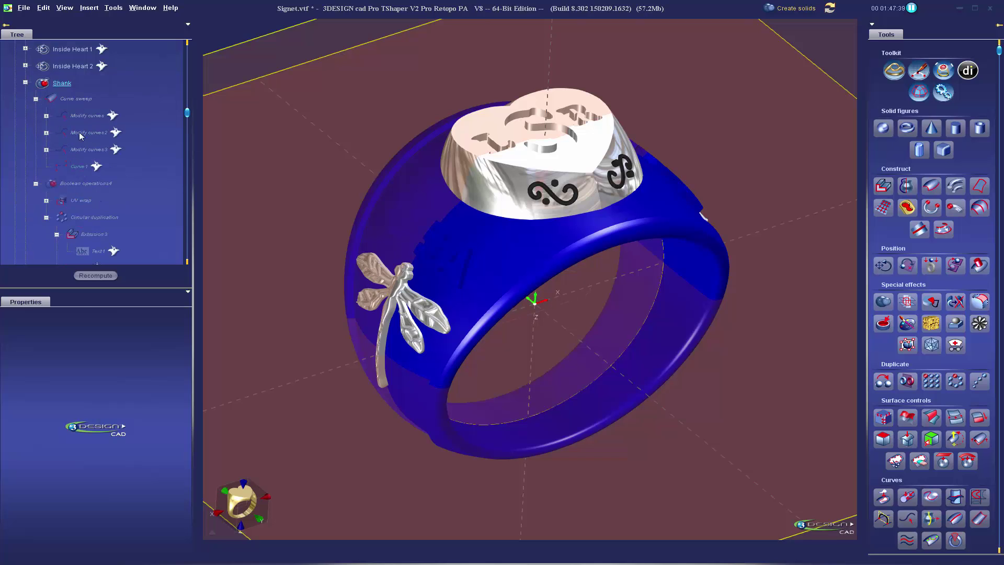
pyautogui.click(46, 115)
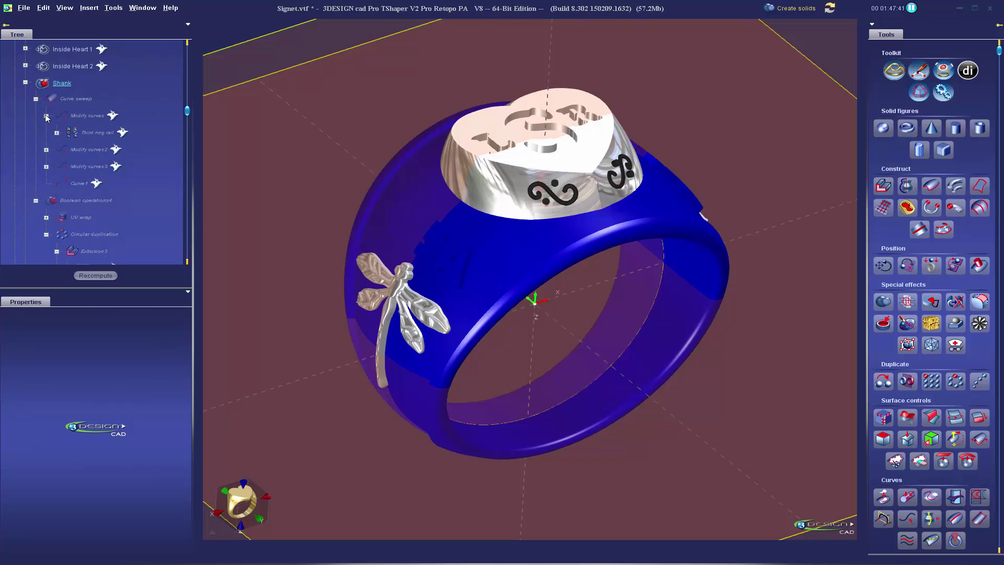
pyautogui.click(56, 132)
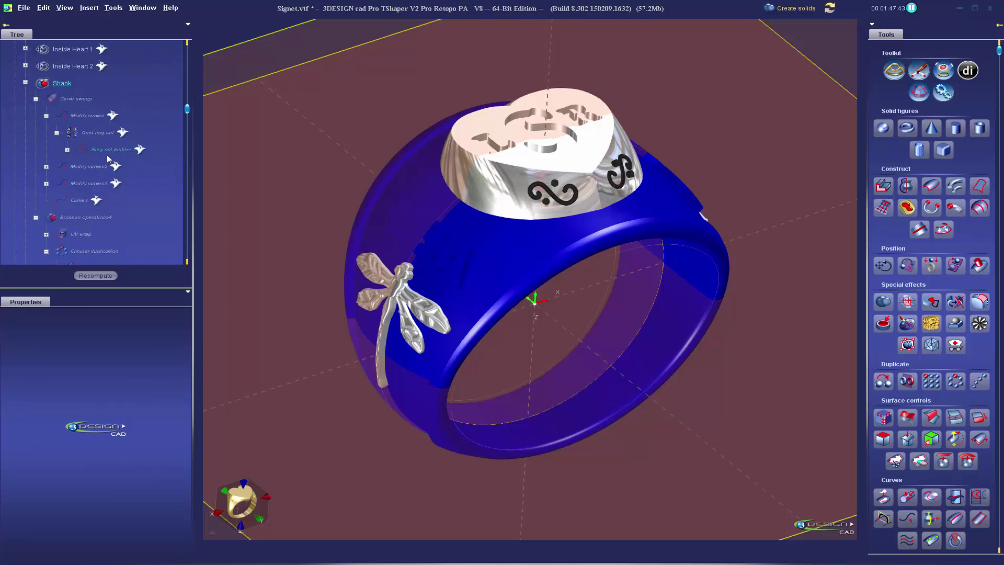
pyautogui.click(68, 150)
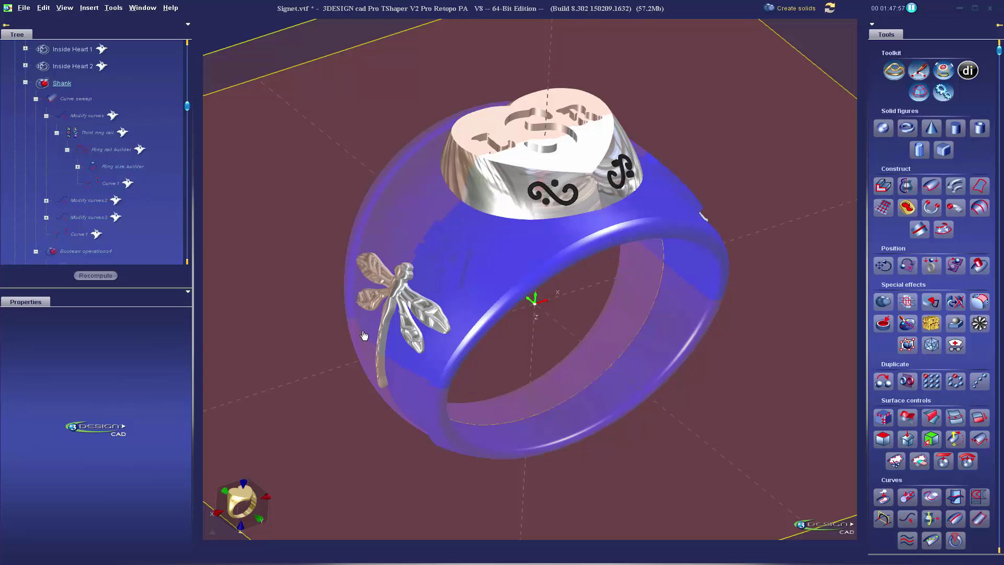
# - Show Sketch2 from the sketch section and view the ring from the side
pyautogui.scroll(-5, 137, 215)
pyautogui.scroll(-2, 137, 215)
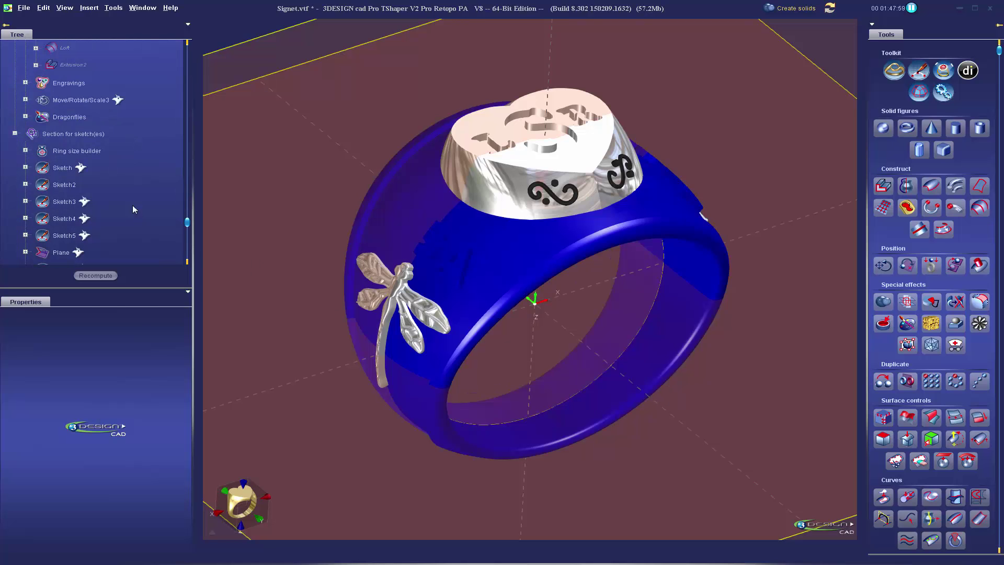
pyautogui.scroll(-1, 115, 171)
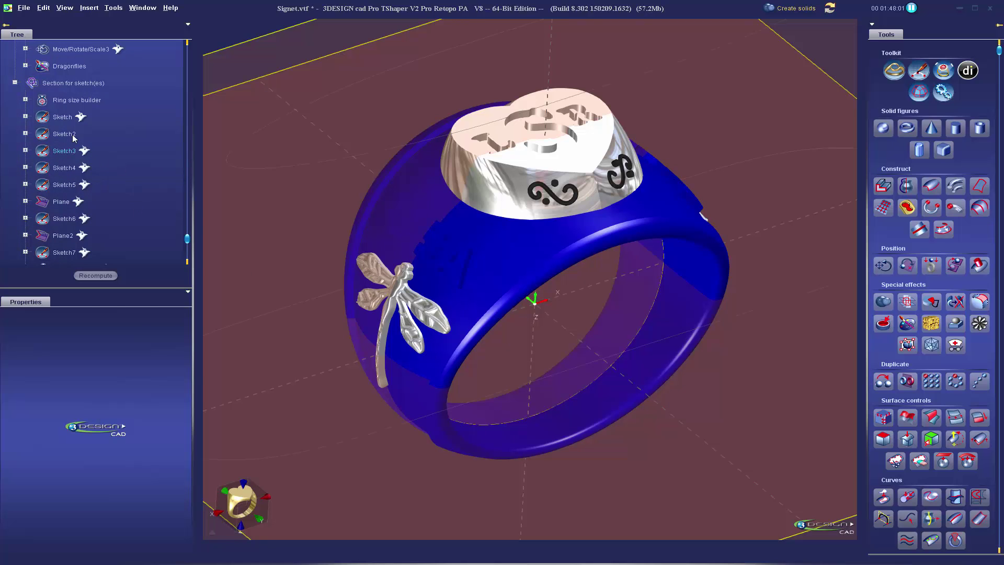
pyautogui.rightClick(56, 134)
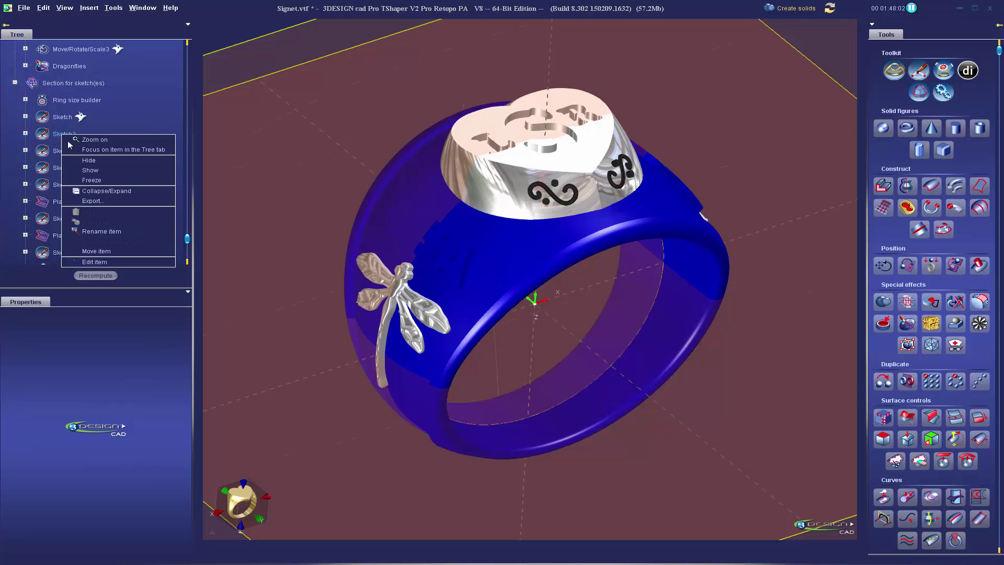
pyautogui.click(87, 170)
pyautogui.press('F2')
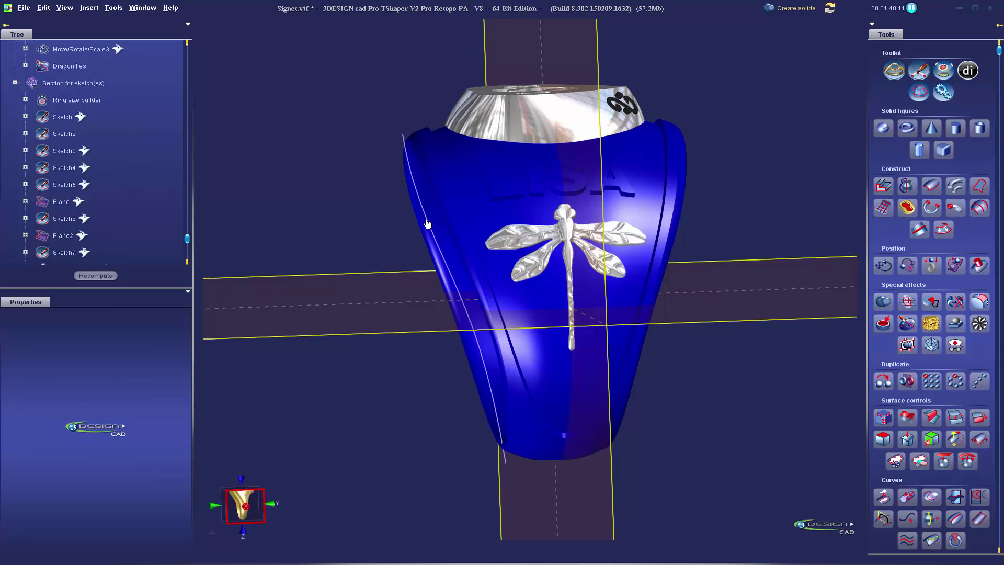
# - Edit Sketch2, moving the side curve's upper end point inward to X 6.219 mm, Y 9.399 mm, and recompute the ring
pyautogui.doubleClick(427, 224)
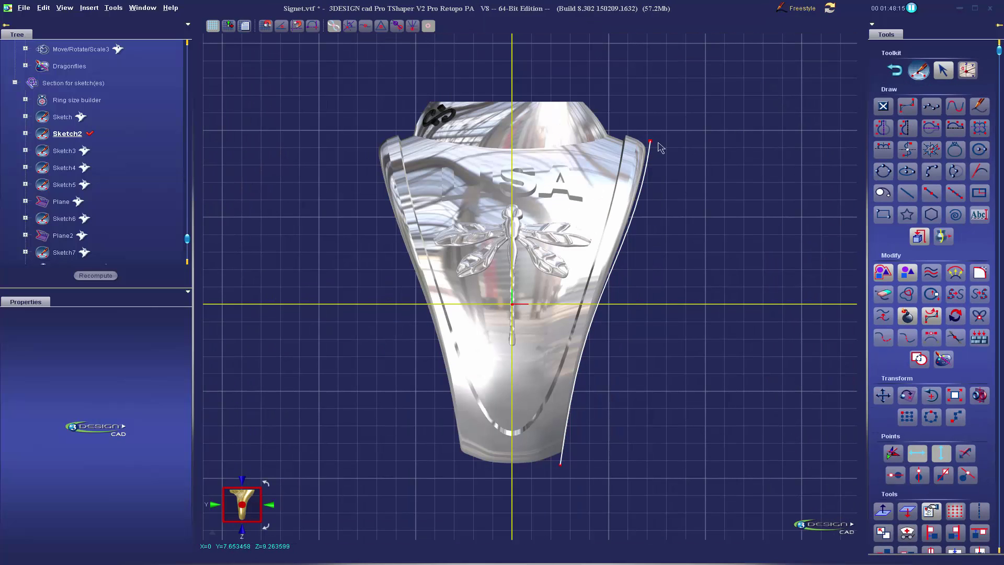
pyautogui.moveTo(650, 142); pyautogui.dragTo(633, 141)
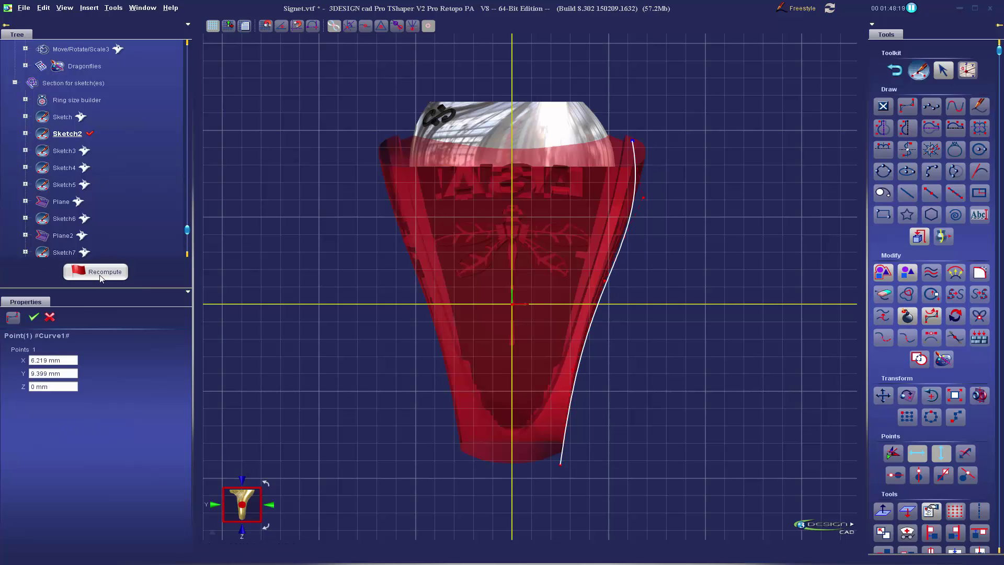
pyautogui.click(99, 274)
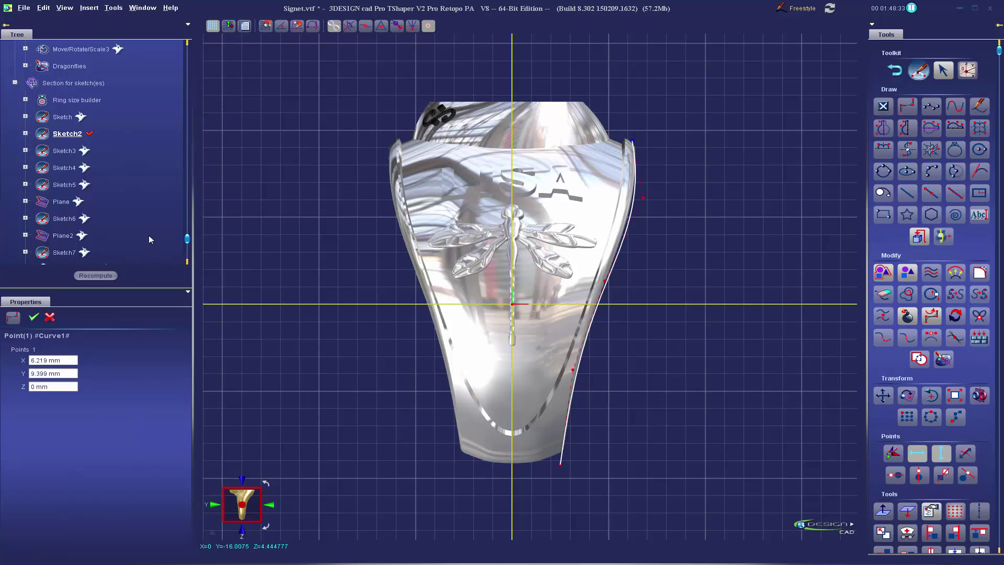
# - Edit the Ring rail builder in front view, raising the top thickness to about 3.5 mm, and recompute the ring
pyautogui.scroll(-1, 146, 228)
pyautogui.scroll(1, 147, 228)
pyautogui.scroll(2, 126, 207)
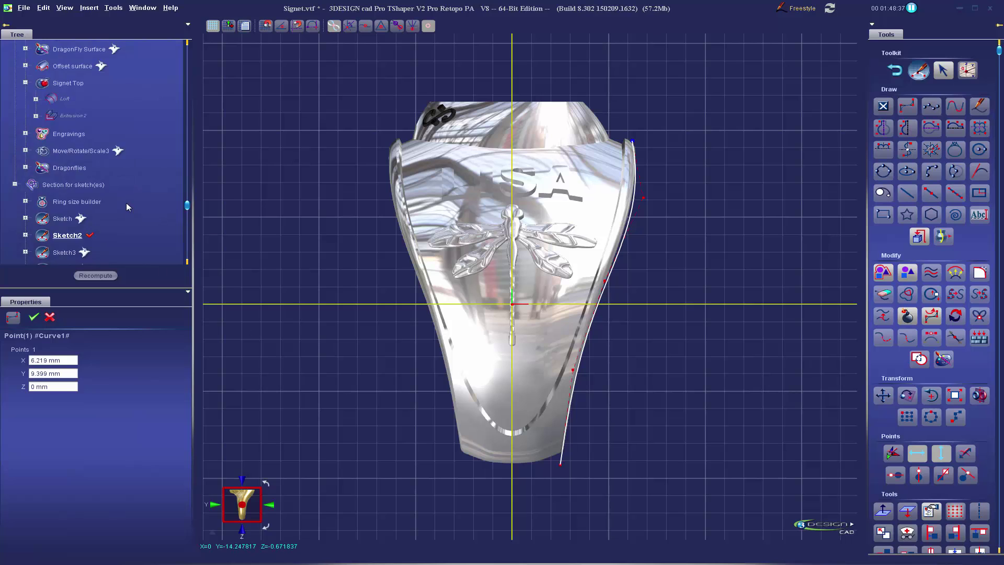
pyautogui.scroll(5, 128, 207)
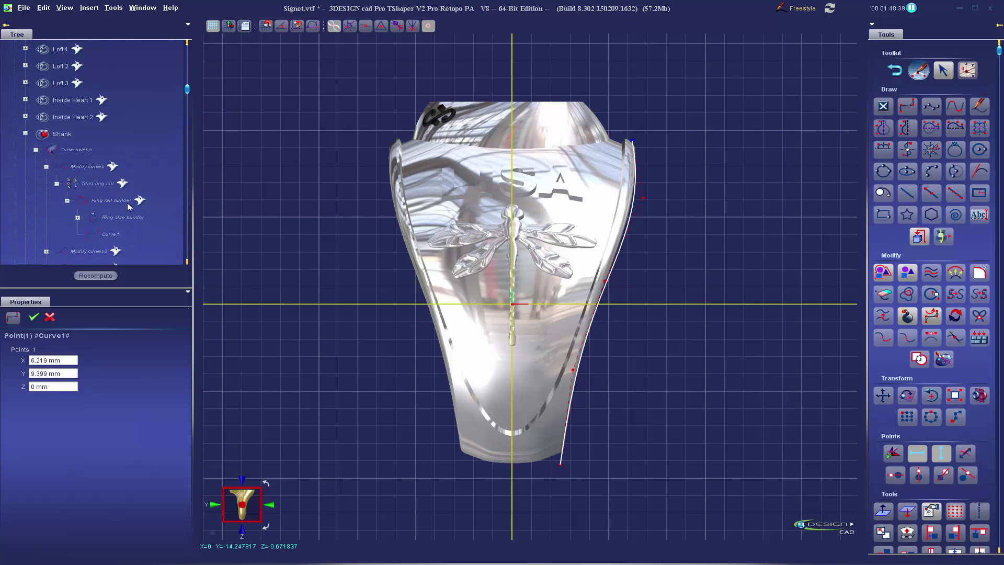
pyautogui.scroll(2, 129, 206)
pyautogui.doubleClick(83, 117)
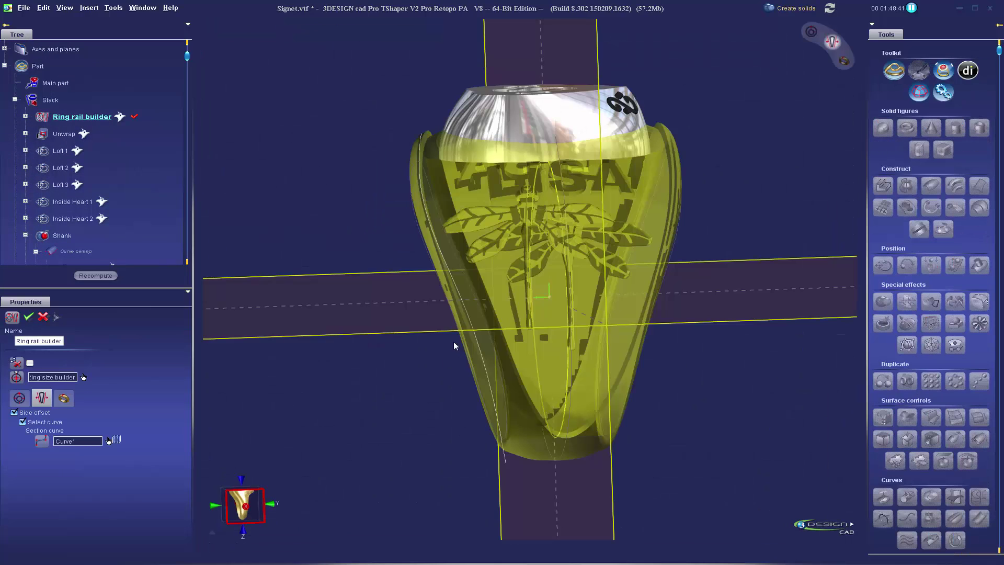
pyautogui.click(271, 504)
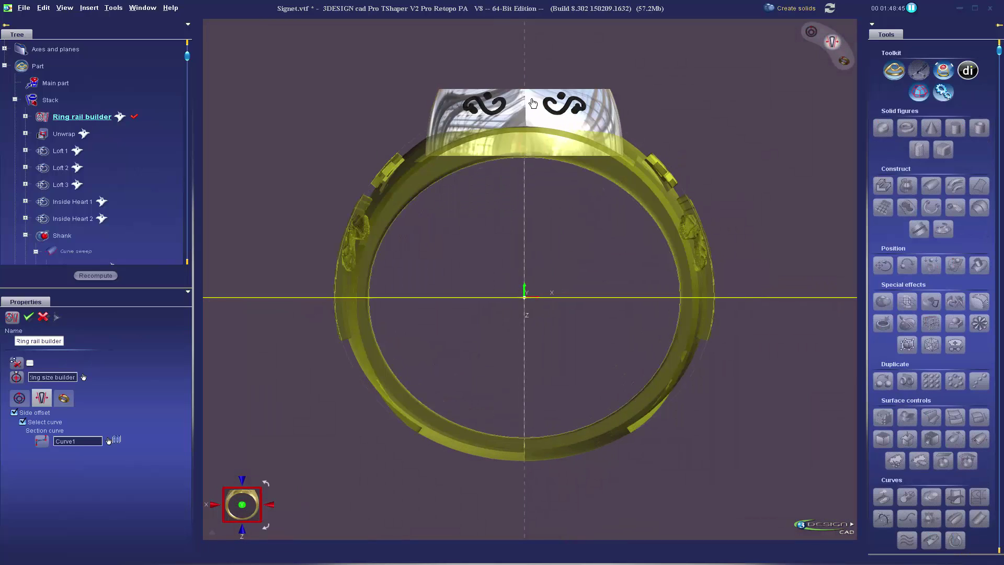
pyautogui.click(28, 400)
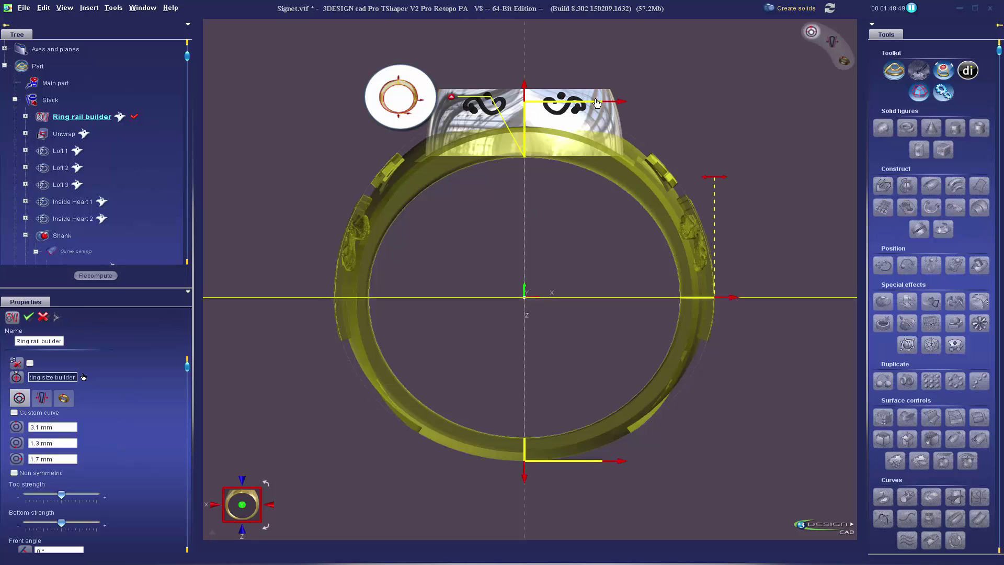
pyautogui.moveTo(523, 83); pyautogui.dragTo(523, 75)
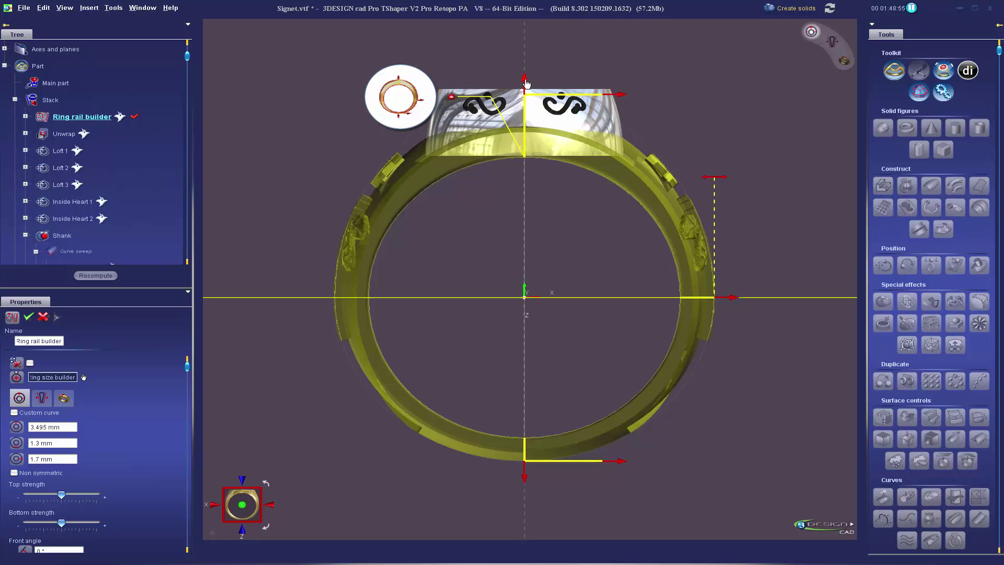
pyautogui.moveTo(525, 77); pyautogui.dragTo(525, 77)
pyautogui.press('Return')
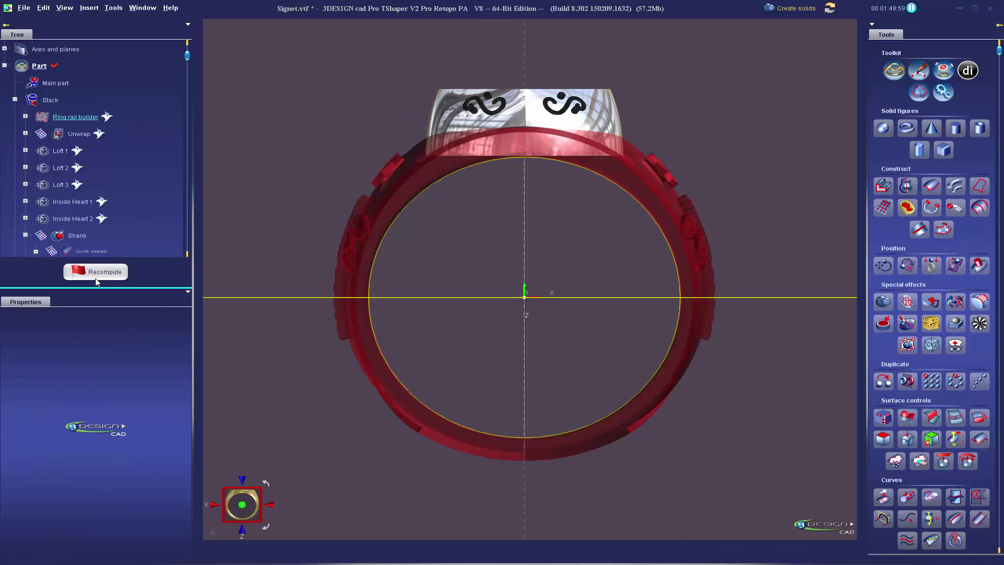
pyautogui.click(94, 270)
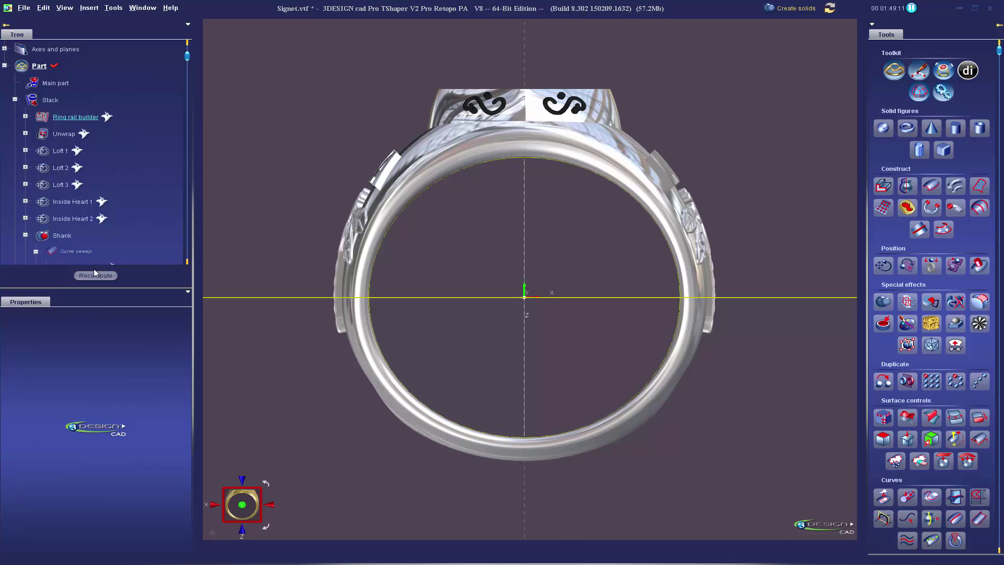
# - Undo the lettering cut in the heart-shaped signet top and remove the remaining letter solids
pyautogui.moveTo(468, 240); pyautogui.dragTo(583, 335, button='right')
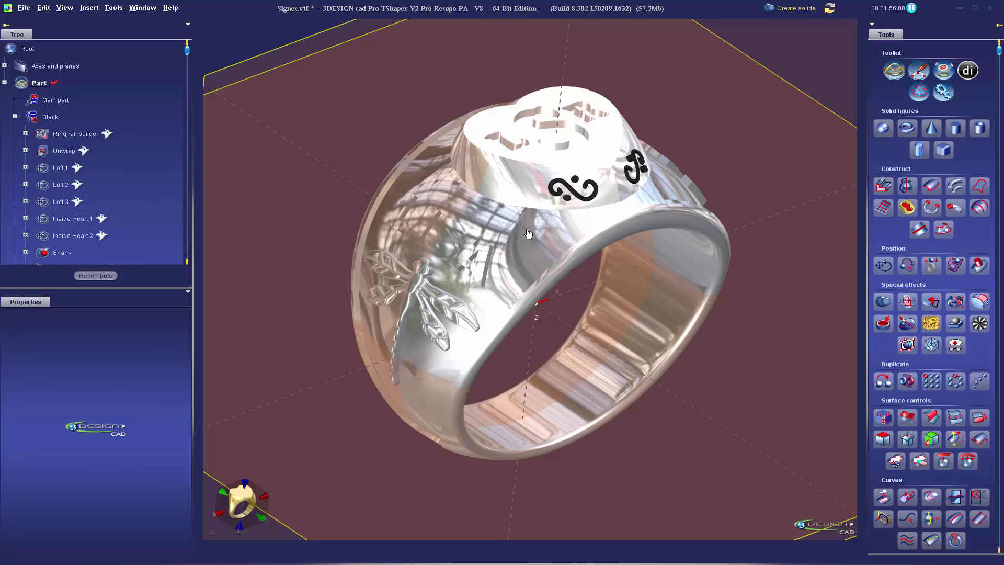
pyautogui.click(530, 187)
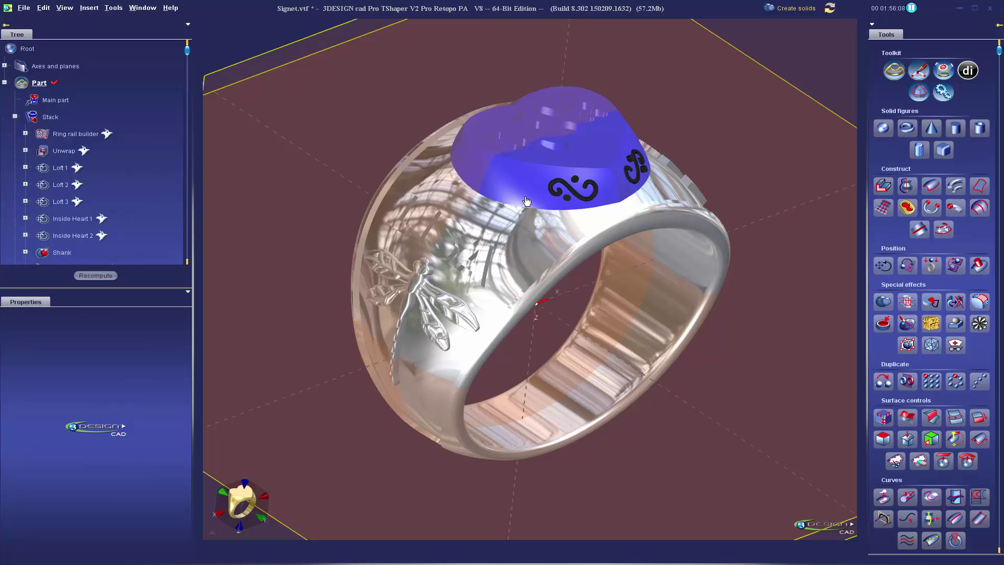
pyautogui.rightClick(519, 180)
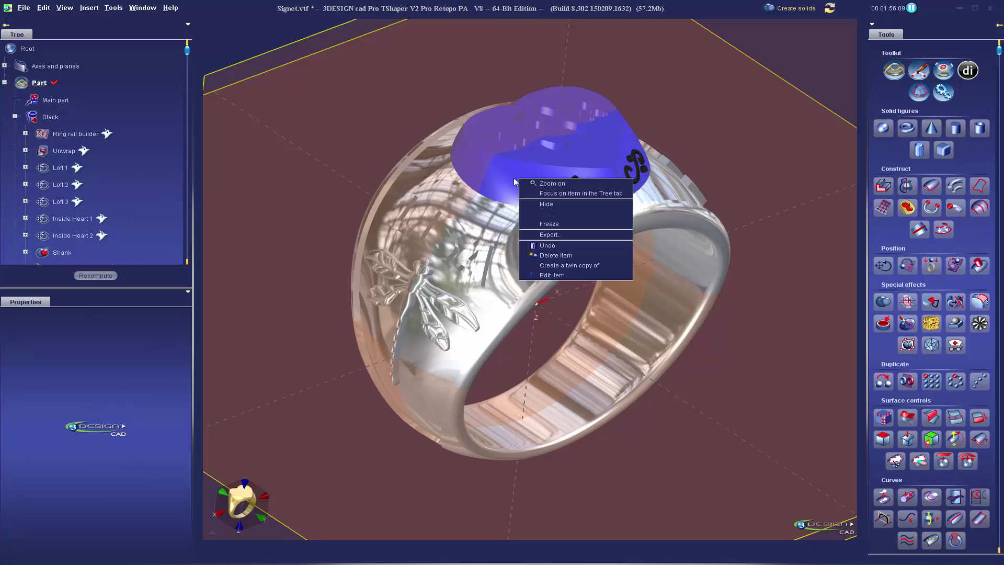
pyautogui.click(548, 245)
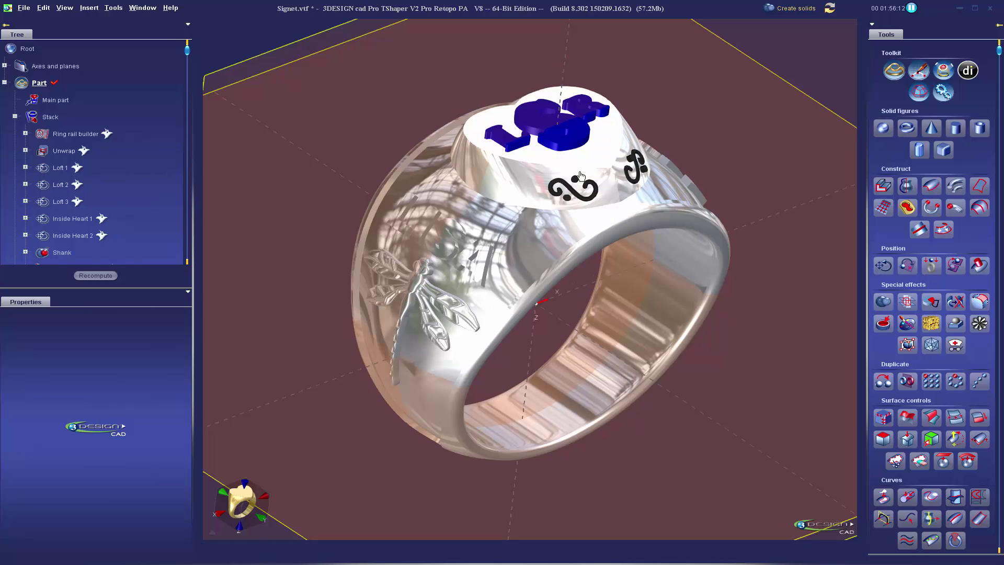
pyautogui.hotkey('ctrl', 'z')
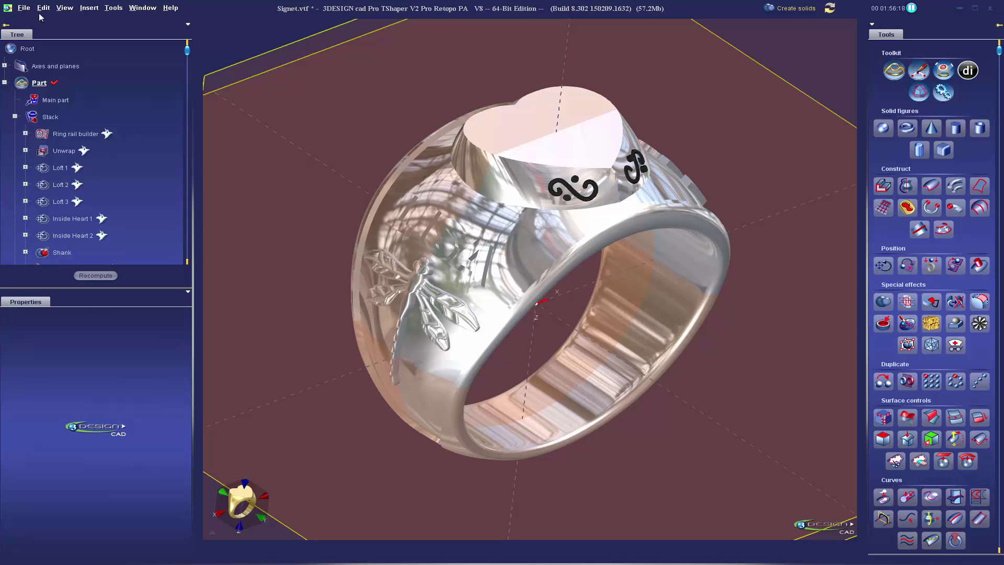
# - Save the document under the new file name Signet 2.vtf
pyautogui.click(23, 8)
pyautogui.click(40, 49)
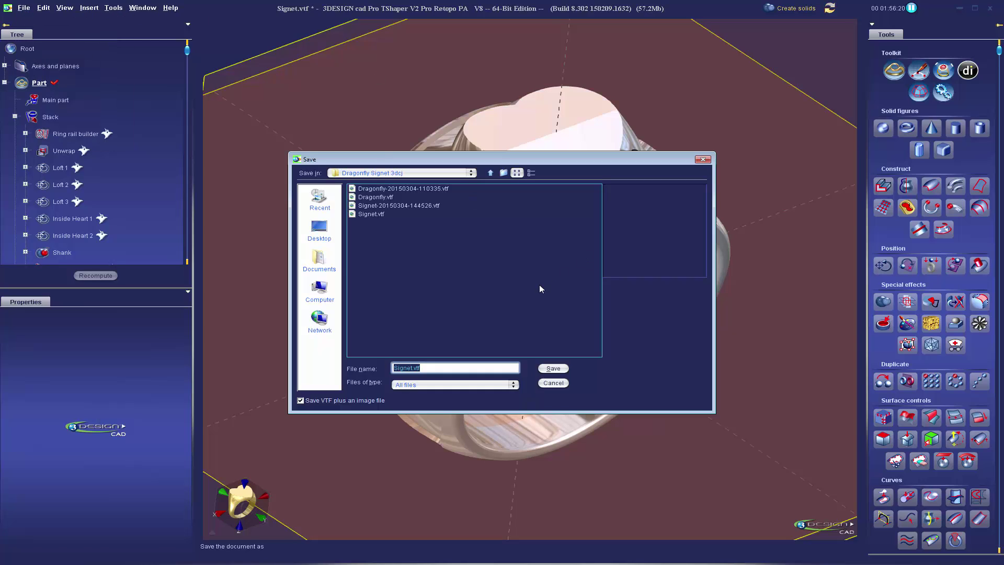
pyautogui.click(418, 366)
pyautogui.write('2')
pyautogui.press('Return')
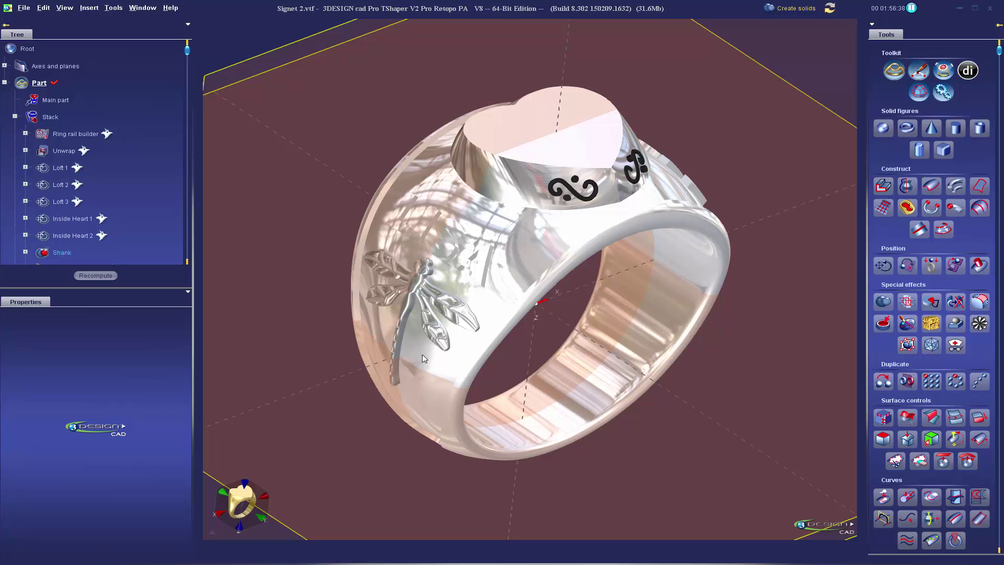
# - Show the Inside Heart 1 and Inside Heart 2 curves and loft a capped solid between them
pyautogui.click(527, 185)
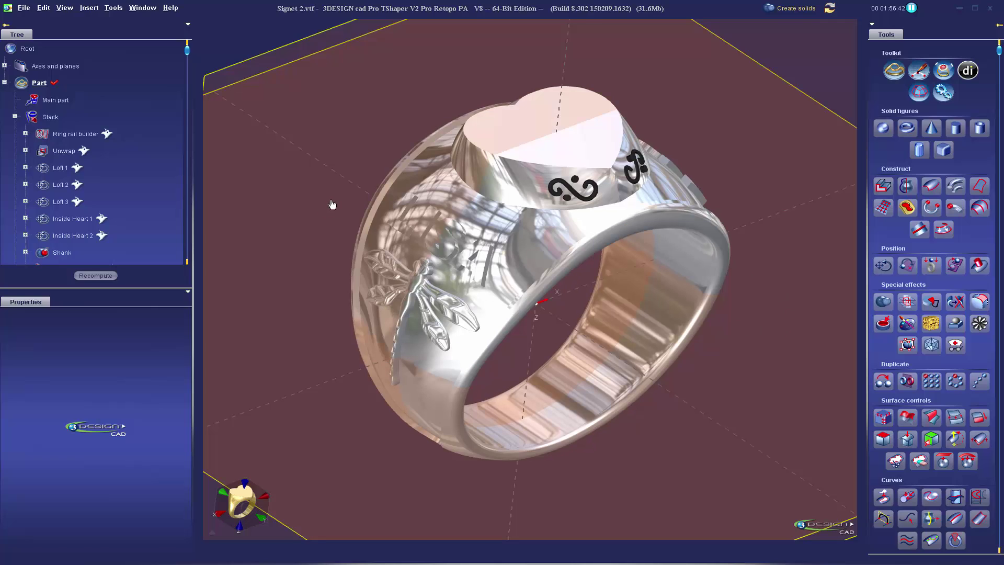
pyautogui.rightClick(92, 219)
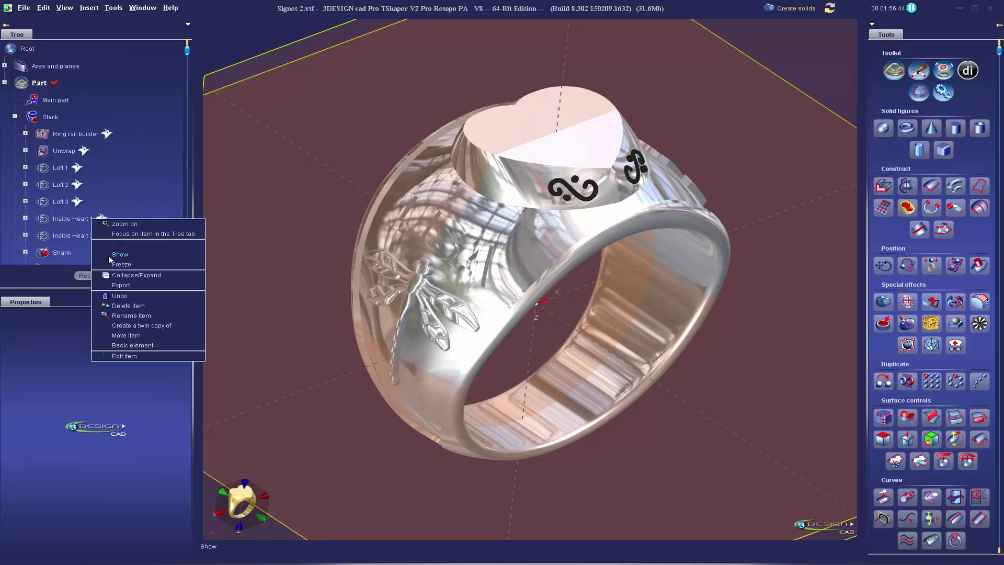
pyautogui.click(110, 254)
pyautogui.rightClick(73, 237)
pyautogui.click(109, 272)
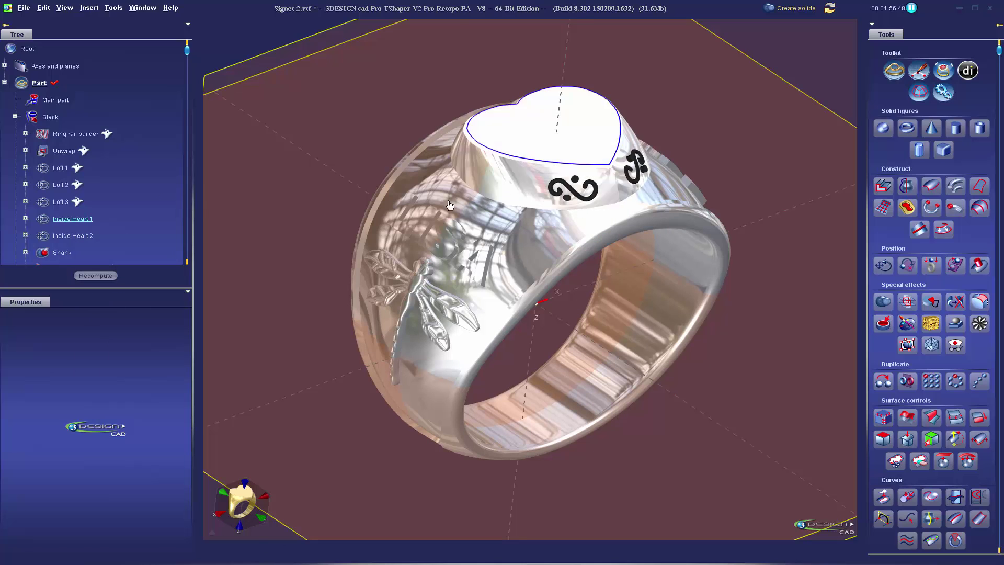
pyautogui.scroll(-1, 141, 211)
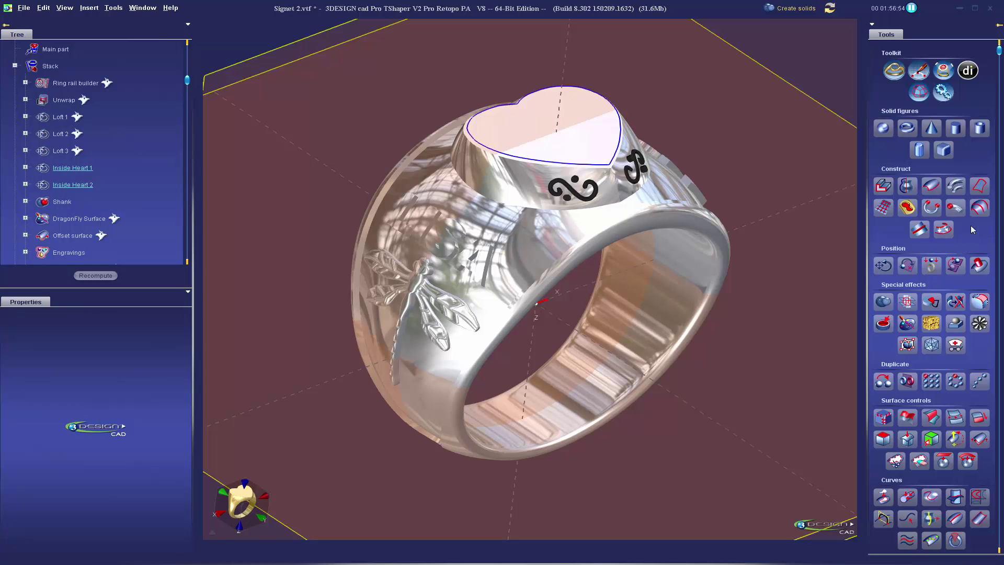
pyautogui.click(979, 208)
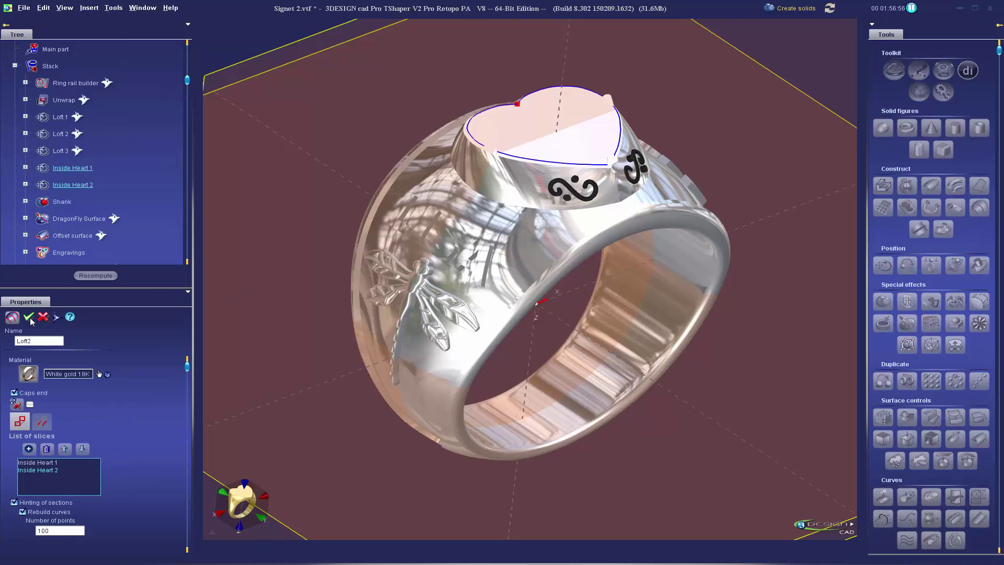
pyautogui.click(29, 317)
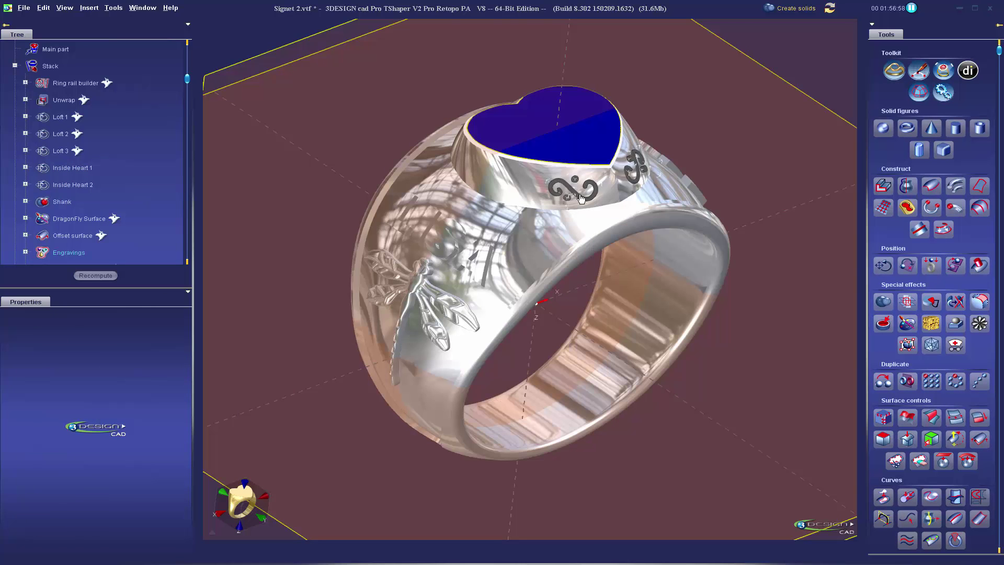
# - Subtract the inner heart loft from the heart-shaped signet top with a Boolean difference
pyautogui.keyDown('ctrl'); pyautogui.click(584, 204); pyautogui.keyUp('ctrl')
pyautogui.click(883, 301)
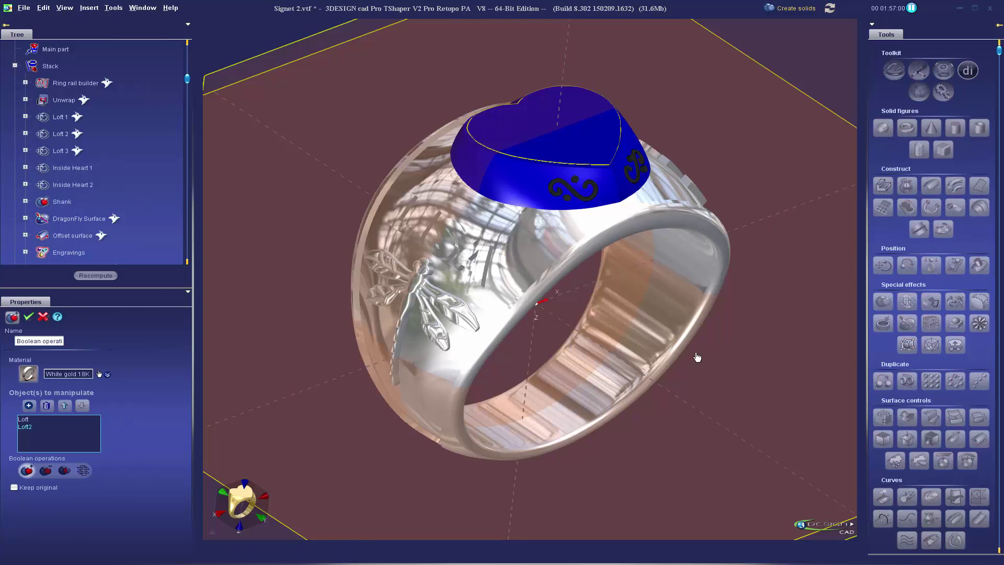
pyautogui.click(45, 470)
pyautogui.click(29, 317)
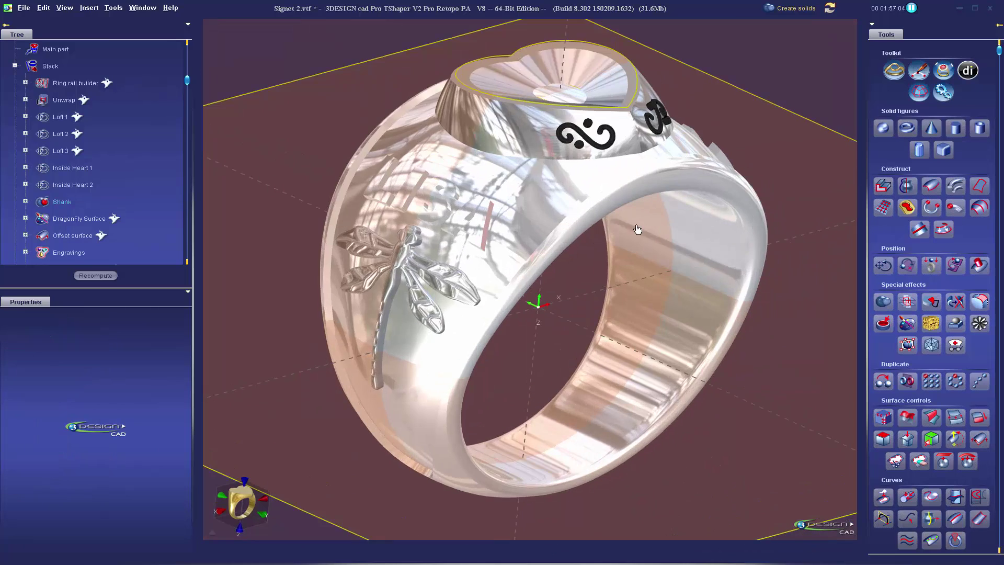
# - Add a 0.5 ct brilliant stone referenced to the Ring size builder and raise it about 1 mm within the heart cavity
pyautogui.moveTo(623, 213); pyautogui.dragTo(569, 321, button='right')
pyautogui.scroll(-5, 143, 206)
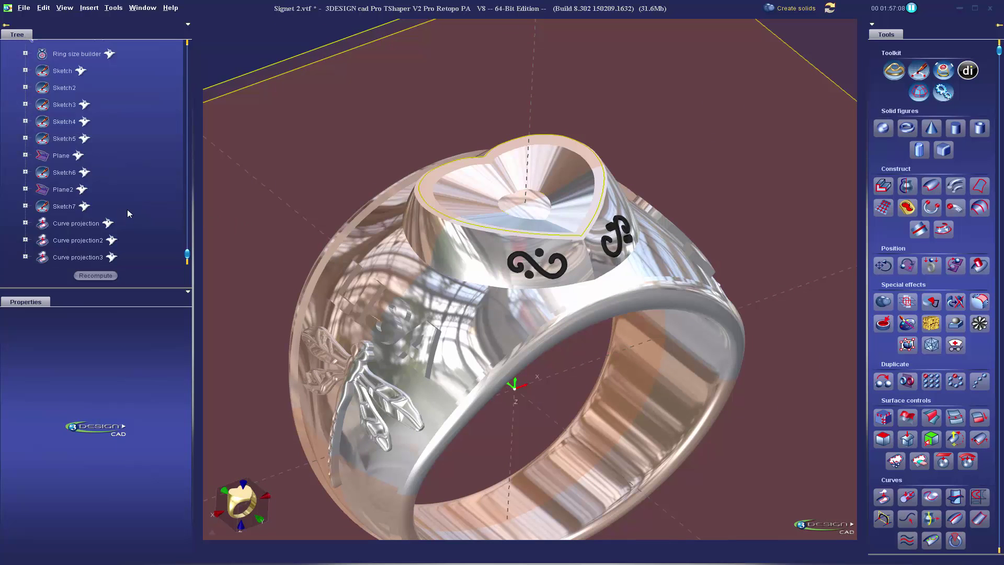
pyautogui.scroll(3, 155, 203)
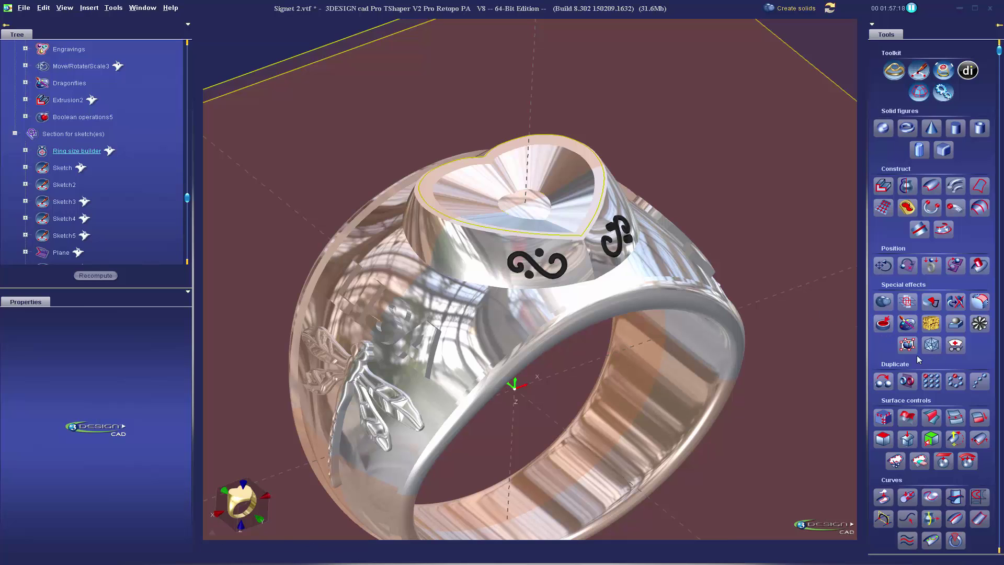
pyautogui.click(791, 6)
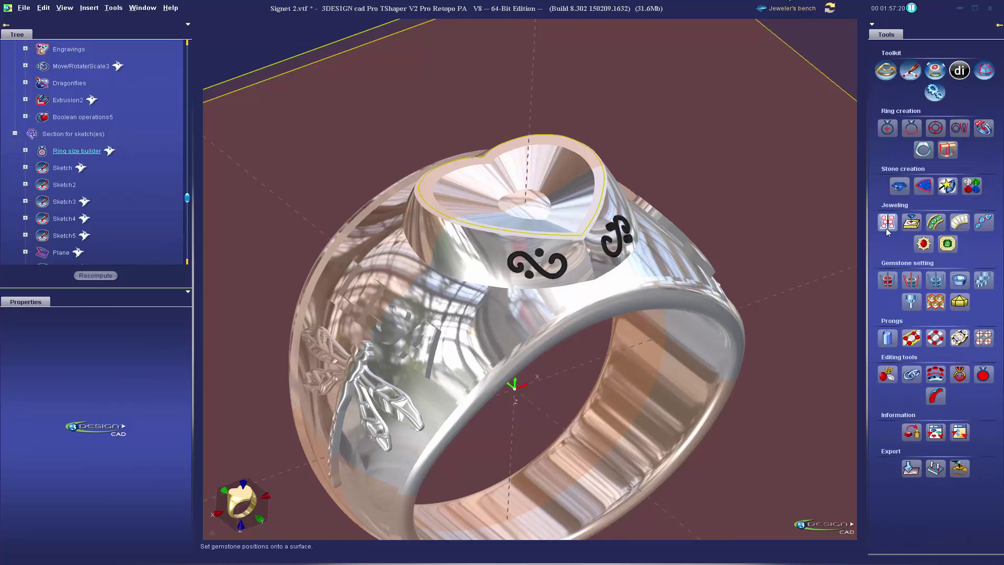
pyautogui.click(900, 189)
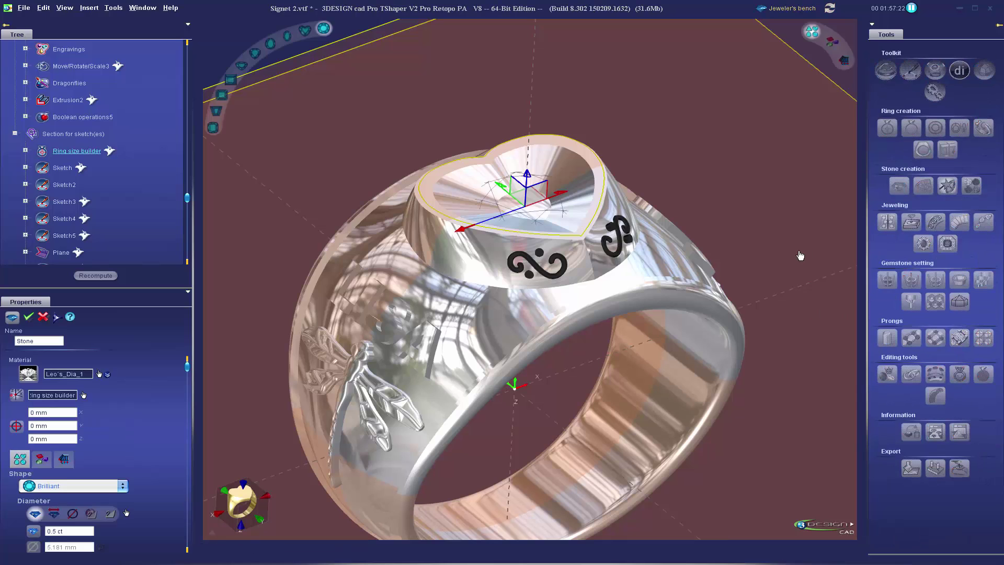
pyautogui.click(258, 518)
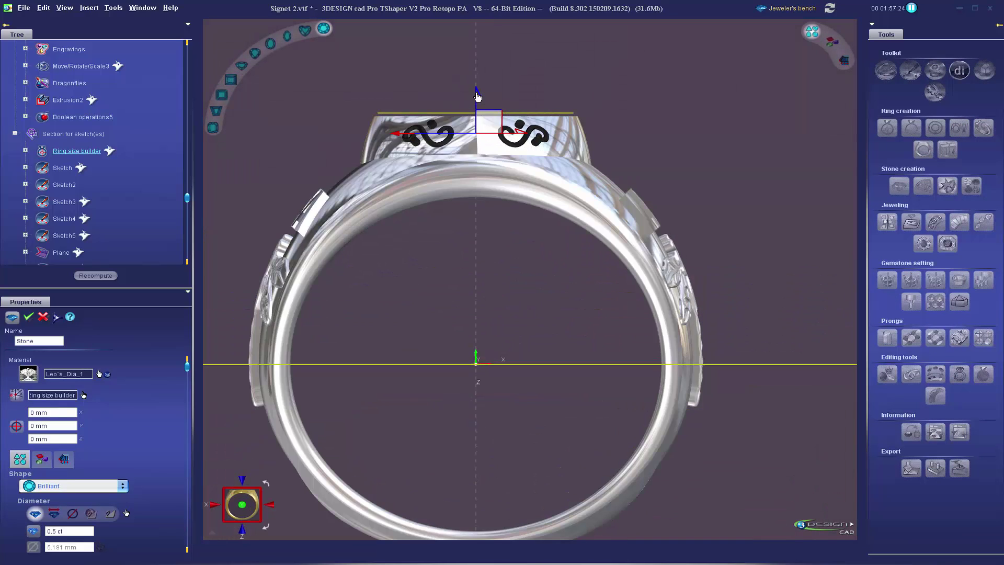
pyautogui.moveTo(478, 96); pyautogui.dragTo(478, 77)
pyautogui.moveTo(478, 76); pyautogui.dragTo(494, 156, button='middle')
pyautogui.moveTo(494, 153); pyautogui.dragTo(493, 150)
pyautogui.click(31, 318)
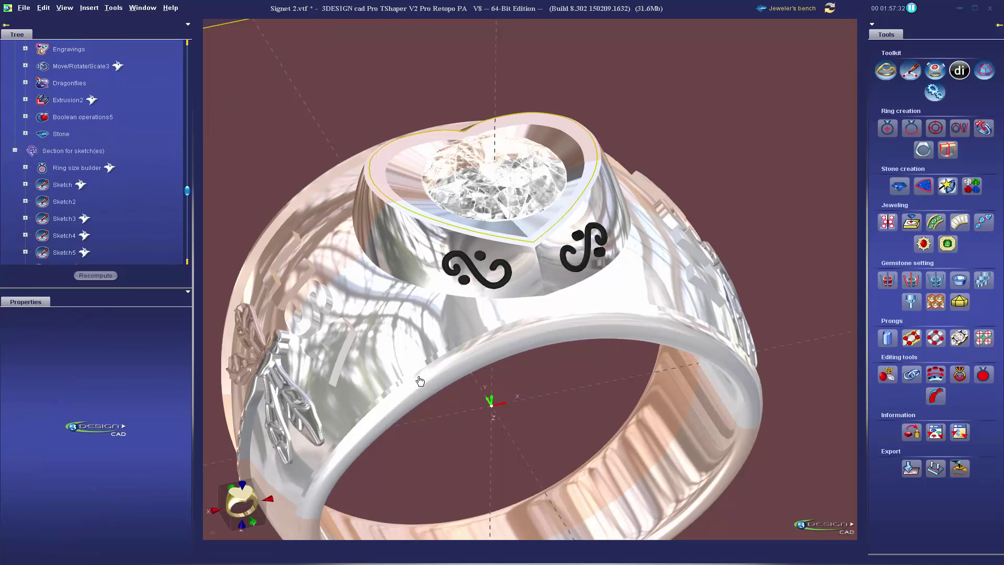
# - Review the brilliant stone's carat and diameter parameters without changing them
pyautogui.doubleClick(518, 178)
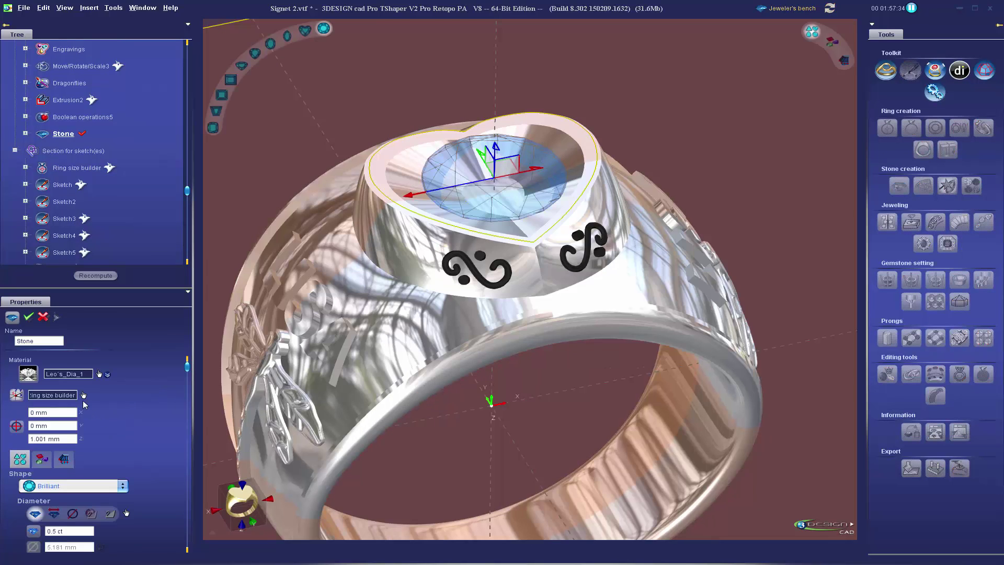
pyautogui.scroll(-1, 99, 438)
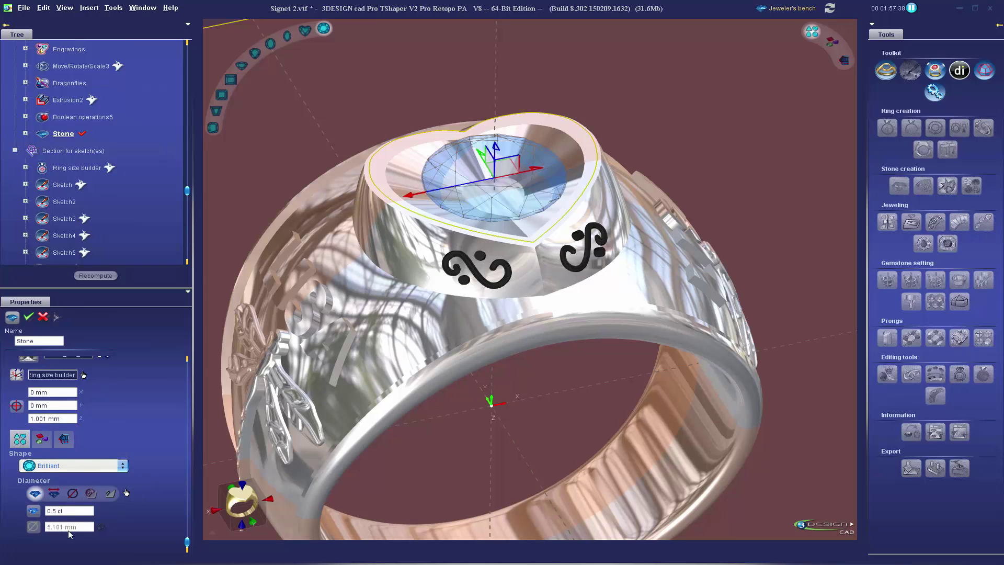
pyautogui.click(29, 317)
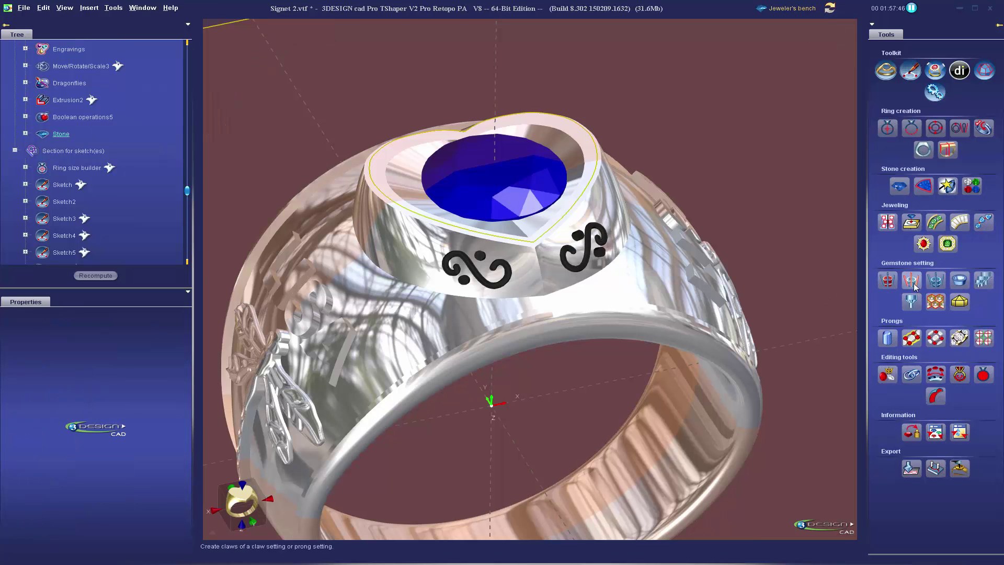
# - Start straight claws around the stone with a round 0.6 mm section and rounded tips
pyautogui.click(446, 267)
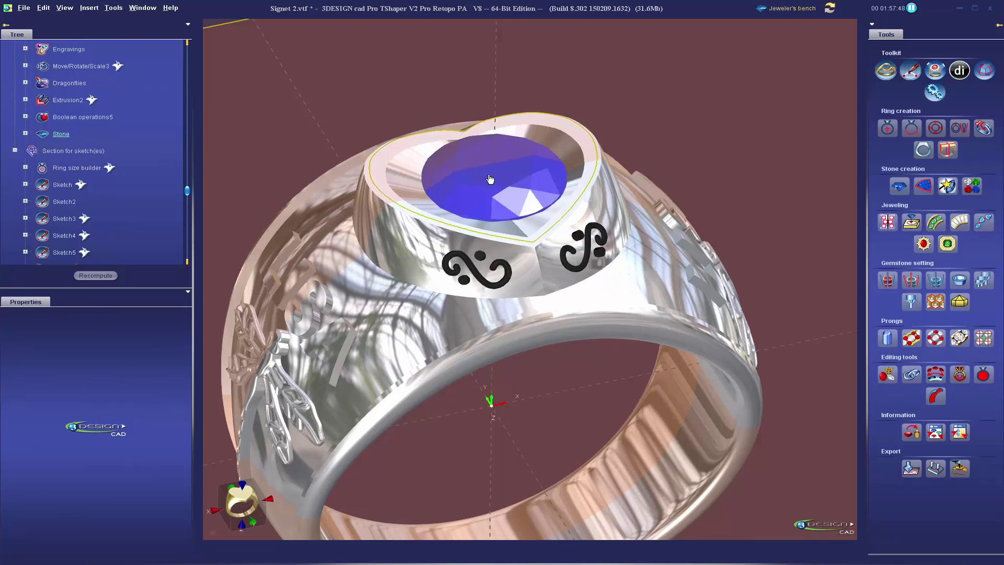
pyautogui.click(665, 287)
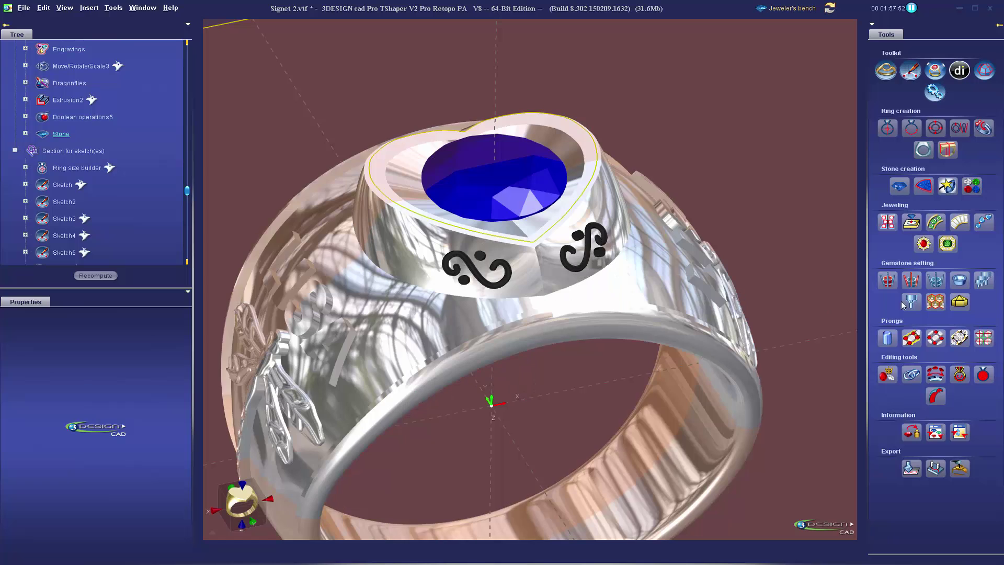
pyautogui.click(910, 280)
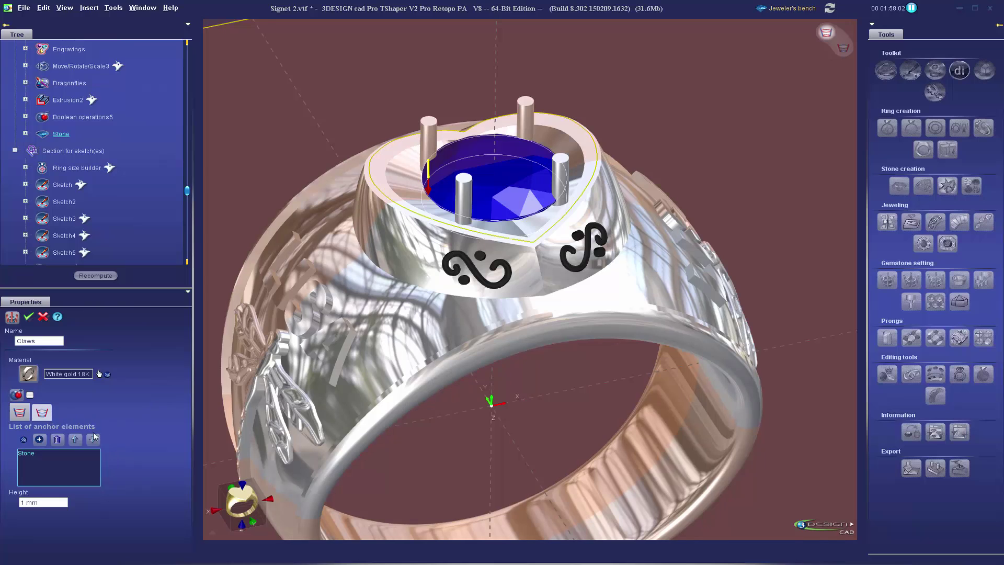
pyautogui.scroll(-3, 140, 466)
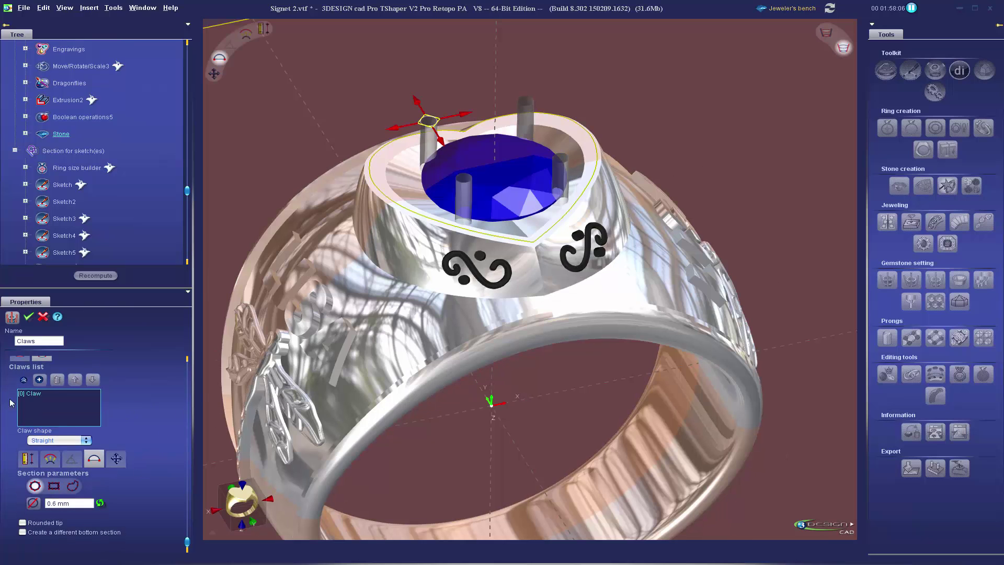
pyautogui.click(23, 358)
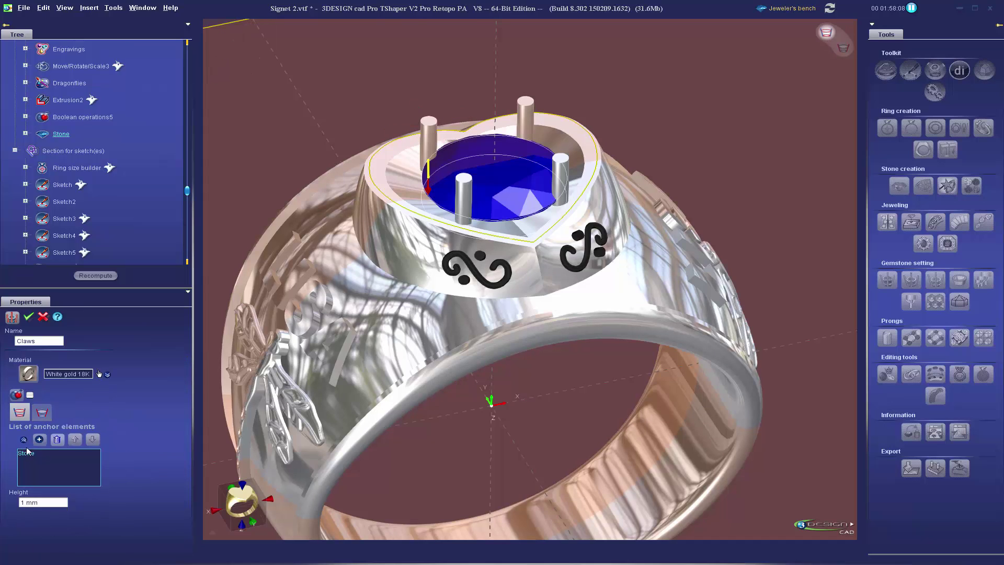
pyautogui.click(47, 420)
pyautogui.scroll(-1, 141, 450)
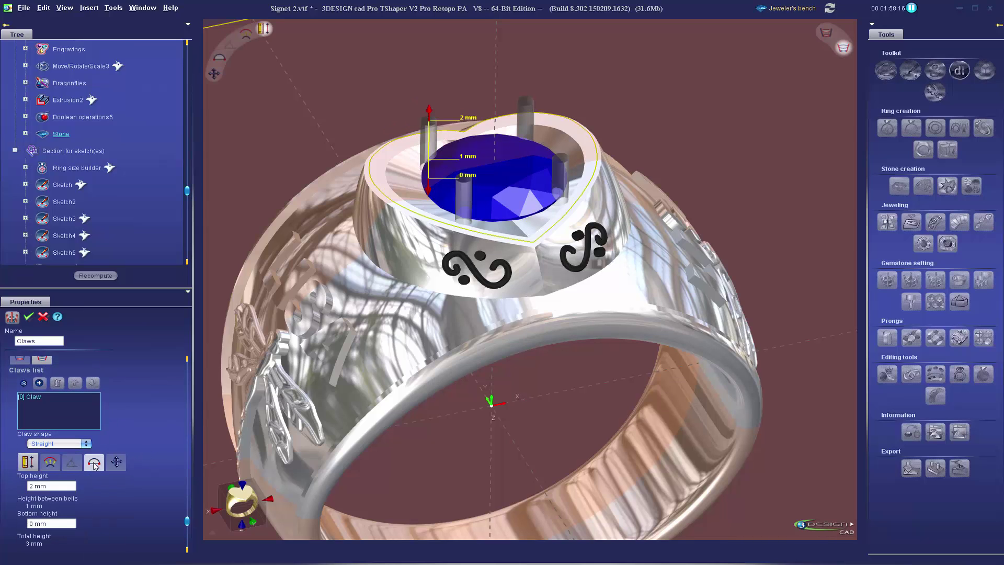
pyautogui.click(24, 526)
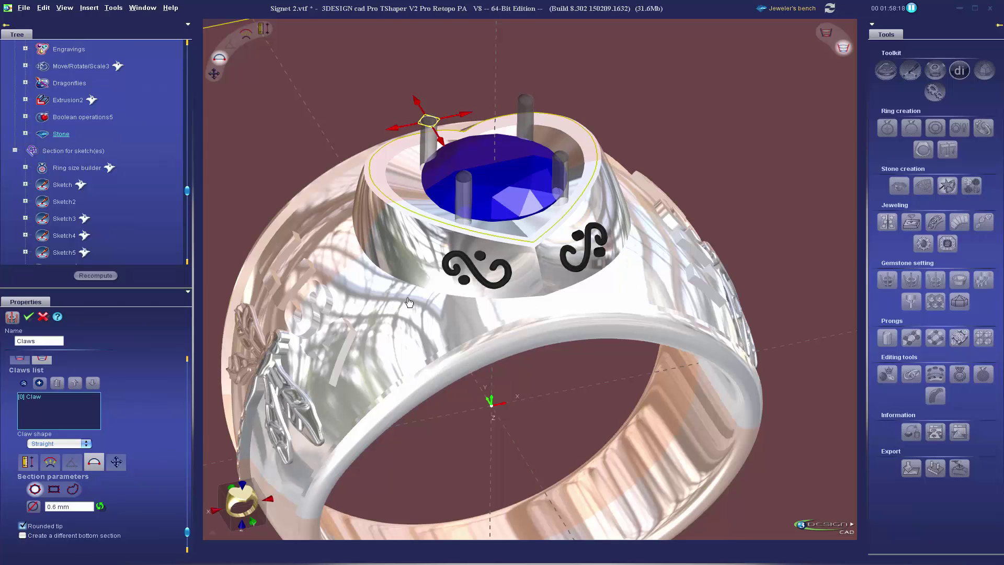
# - Lower the claws' top height to about 0.324 mm and adjust their offset from the stone's edge
pyautogui.click(28, 461)
pyautogui.moveTo(424, 137); pyautogui.dragTo(536, 260)
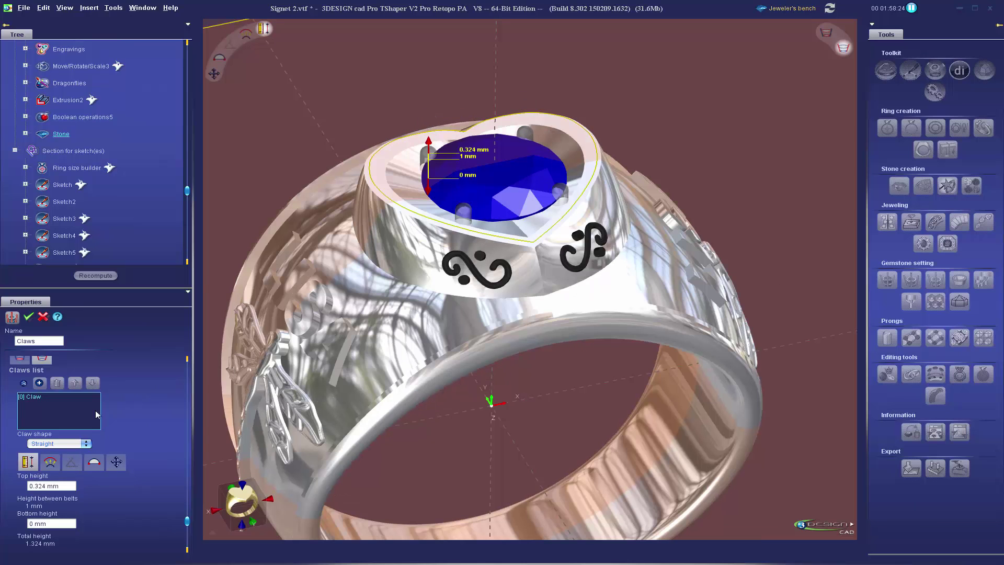
pyautogui.click(50, 461)
pyautogui.moveTo(436, 170); pyautogui.dragTo(424, 157)
# - Switch the claws to free positions and mirror them about the vertical plane
pyautogui.click(116, 484)
pyautogui.scroll(-2, 139, 497)
pyautogui.click(31, 472)
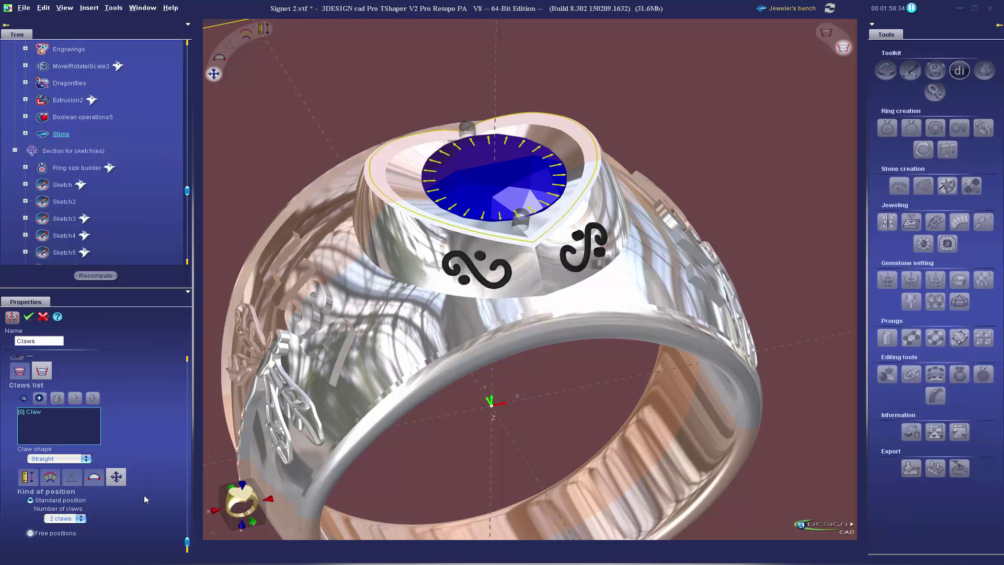
pyautogui.click(31, 532)
pyautogui.scroll(5, 539, 300)
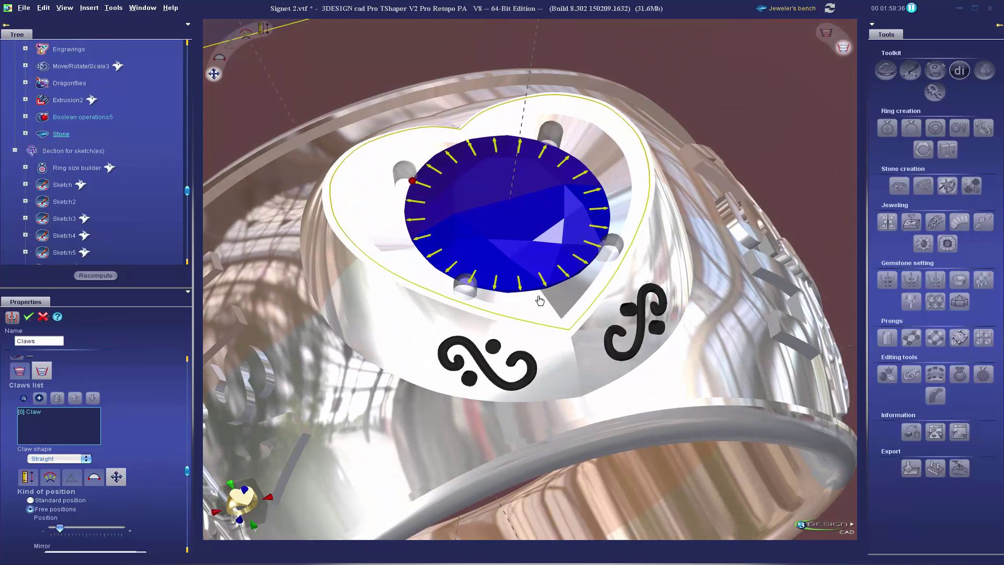
pyautogui.scroll(-1, 136, 505)
pyautogui.click(99, 526)
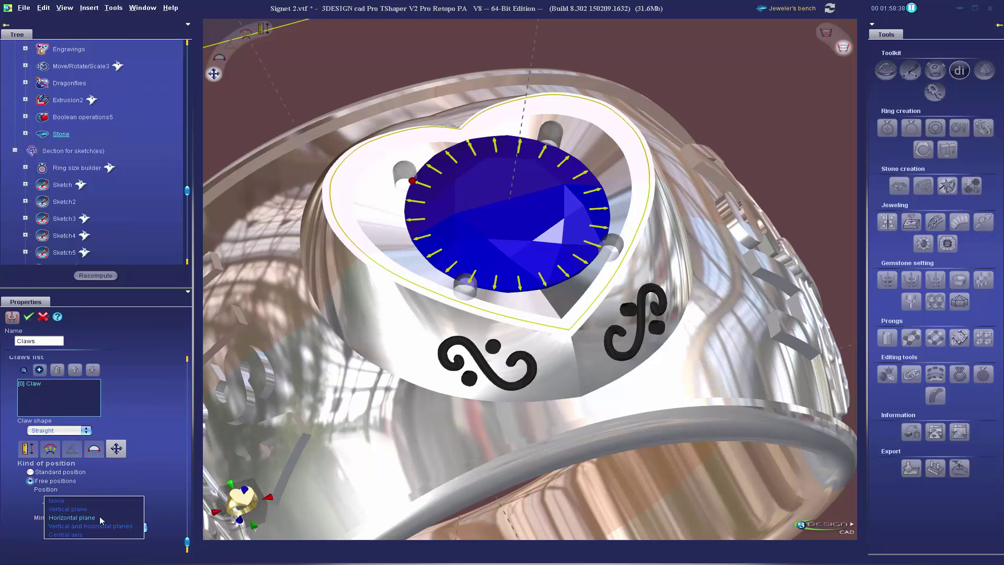
pyautogui.click(100, 513)
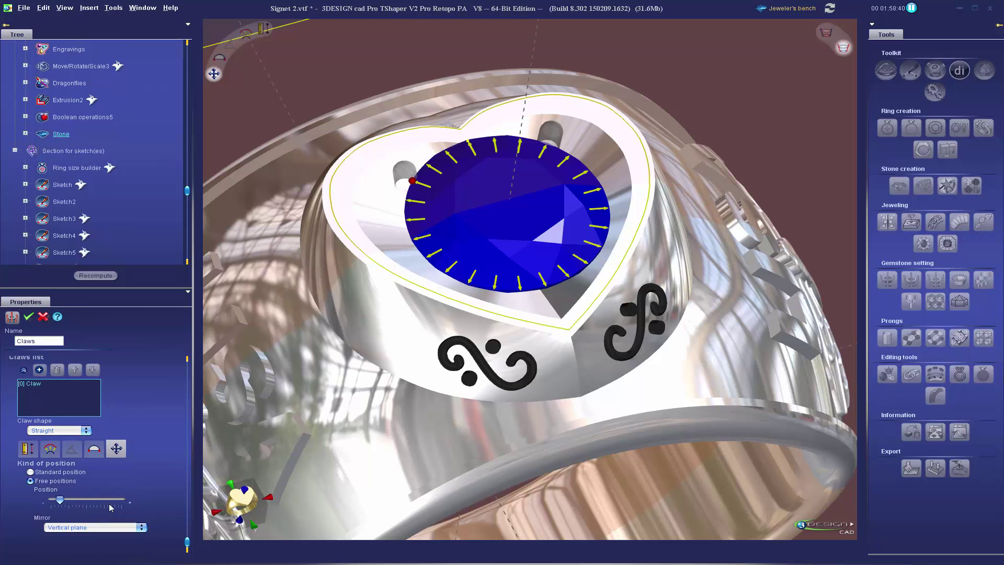
# - Add a second claw entry at the stone's edge by the heart's point and finish the claw setting
pyautogui.click(39, 370)
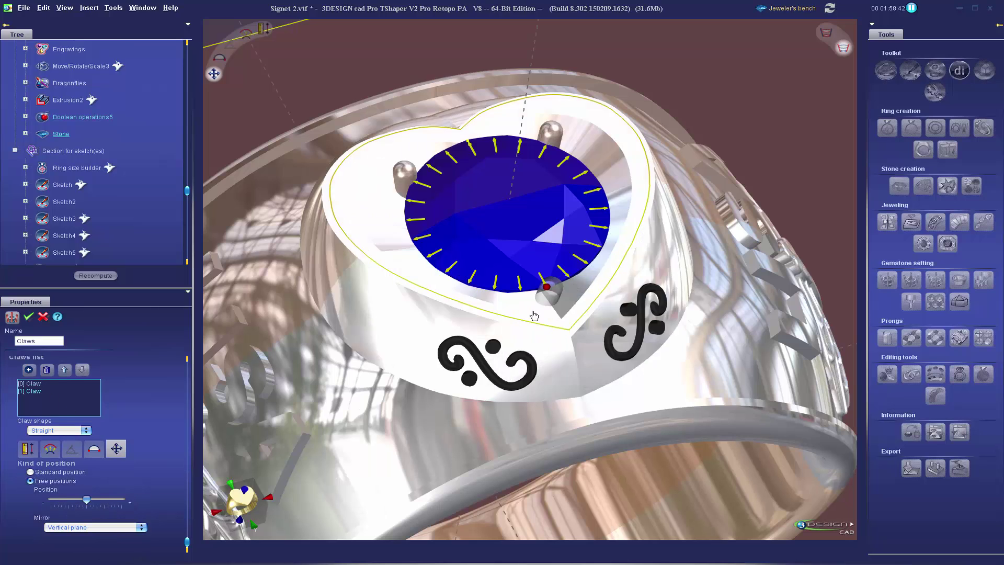
pyautogui.click(29, 317)
pyautogui.scroll(-5, 550, 382)
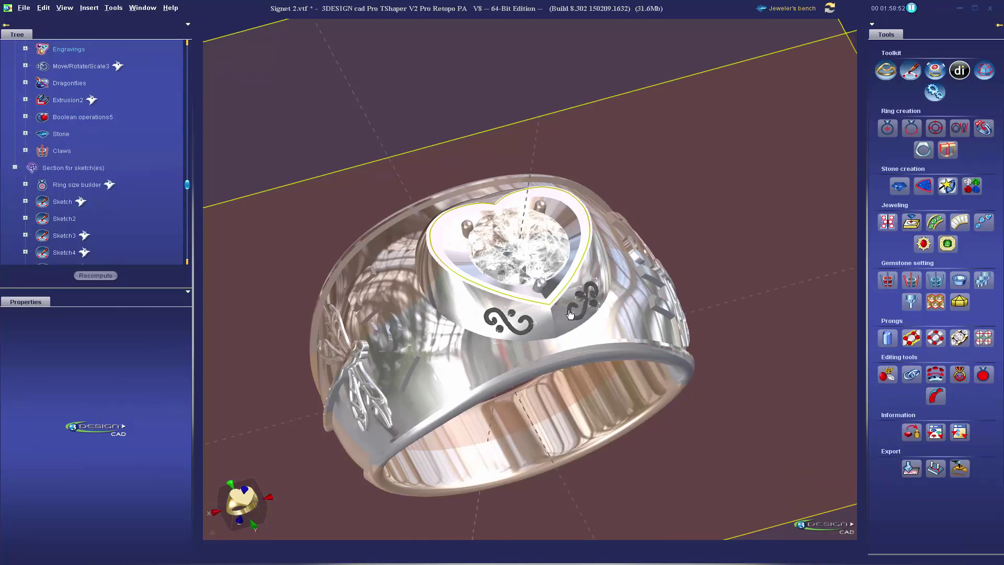
pyautogui.moveTo(560, 313)
pyautogui.mouseDown(button='middle')
pyautogui.moveTo(504, 384)
pyautogui.moveTo(532, 407)
pyautogui.moveTo(554, 411)
pyautogui.moveTo(586, 391)
pyautogui.moveTo(597, 341)
pyautogui.mouseUp(button='middle')
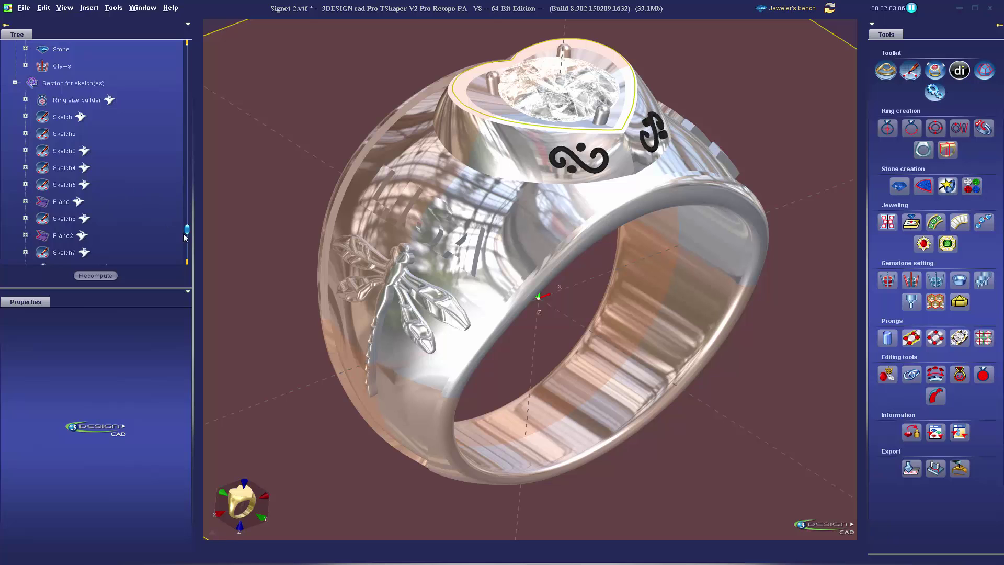
# - Replace the name engraved above the dragonfly by editing the text in Sketch6 to the new first name
pyautogui.moveTo(186, 229); pyautogui.dragTo(186, 255)
pyautogui.scroll(2, 140, 231)
pyautogui.scroll(-2, 140, 231)
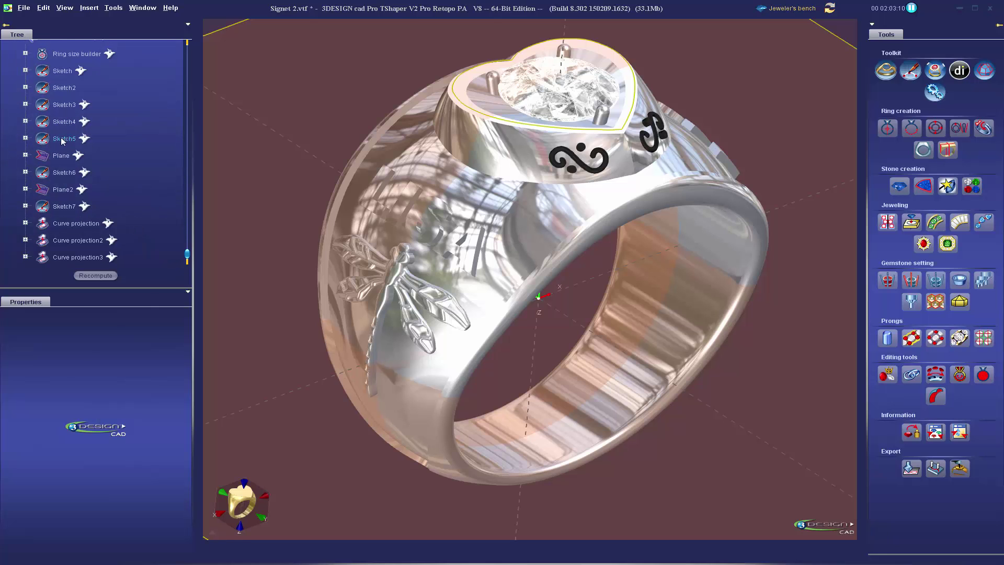
pyautogui.click(26, 138)
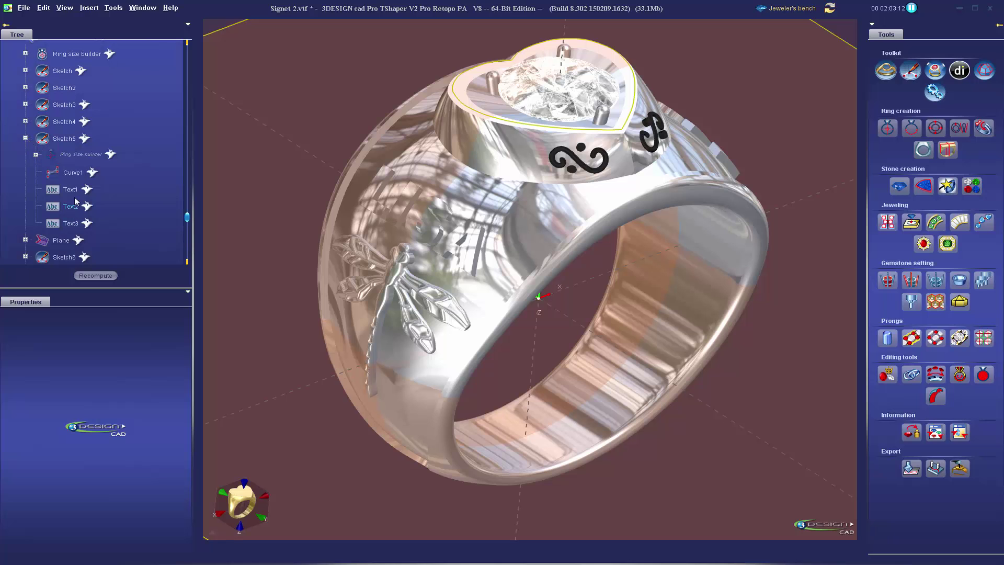
pyautogui.scroll(-2, 77, 199)
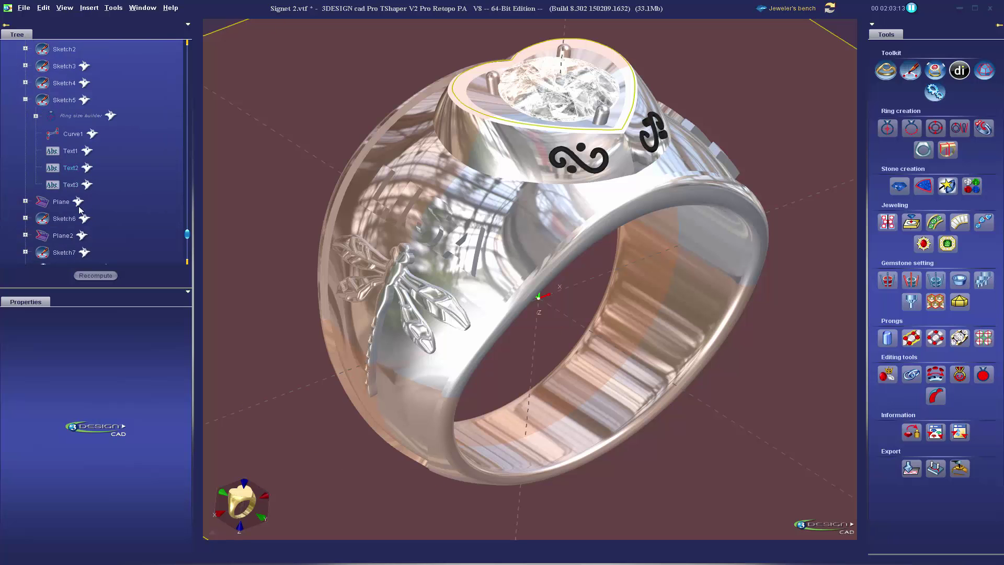
pyautogui.click(25, 218)
pyautogui.scroll(-3, 51, 236)
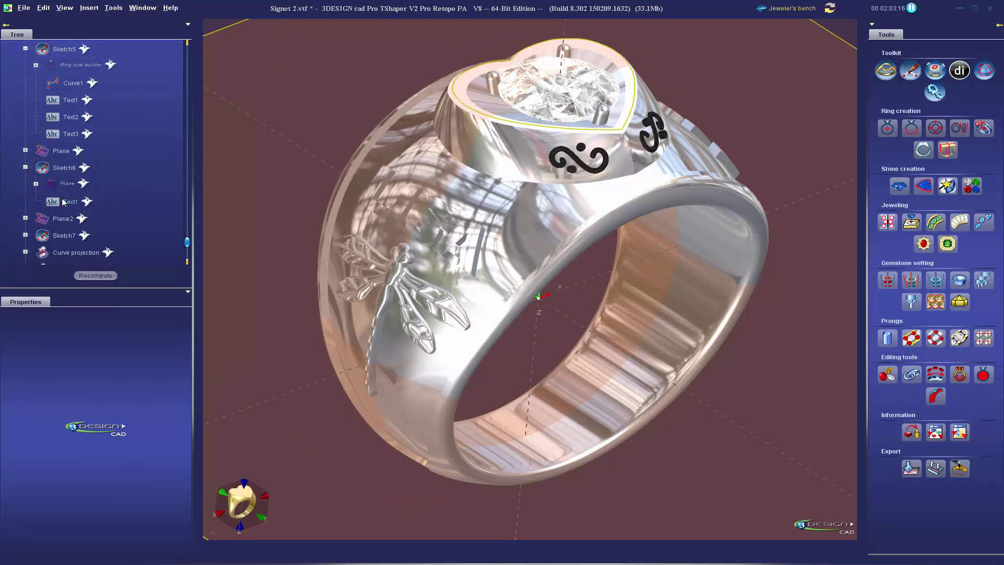
pyautogui.doubleClick(65, 167)
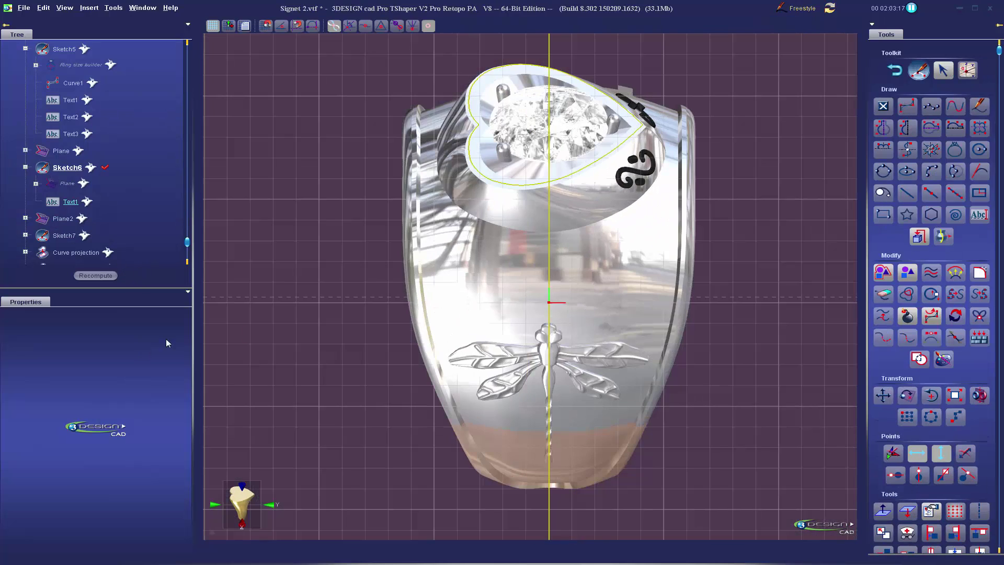
pyautogui.rightClick(71, 202)
pyautogui.click(103, 240)
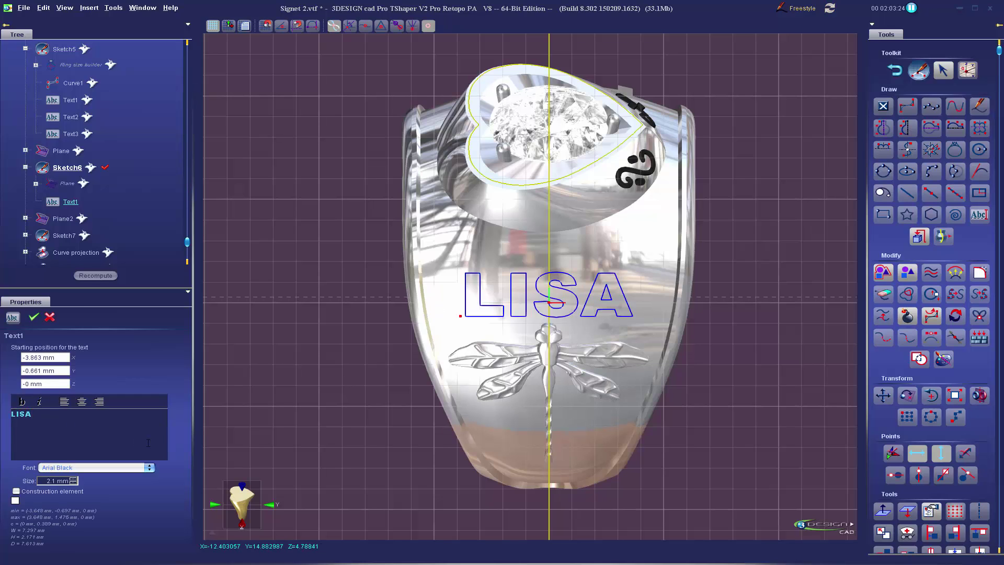
pyautogui.write('Mary')
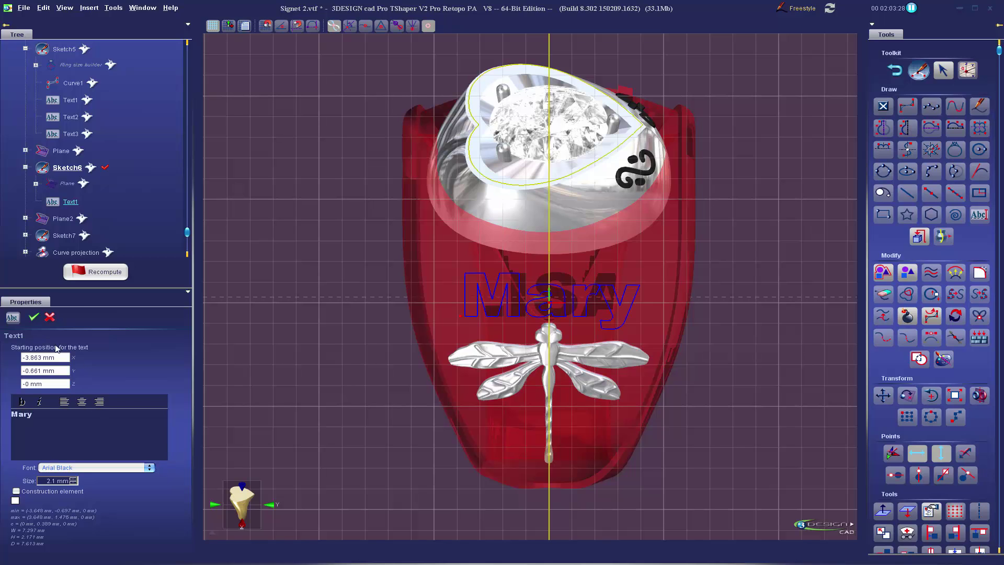
pyautogui.click(33, 317)
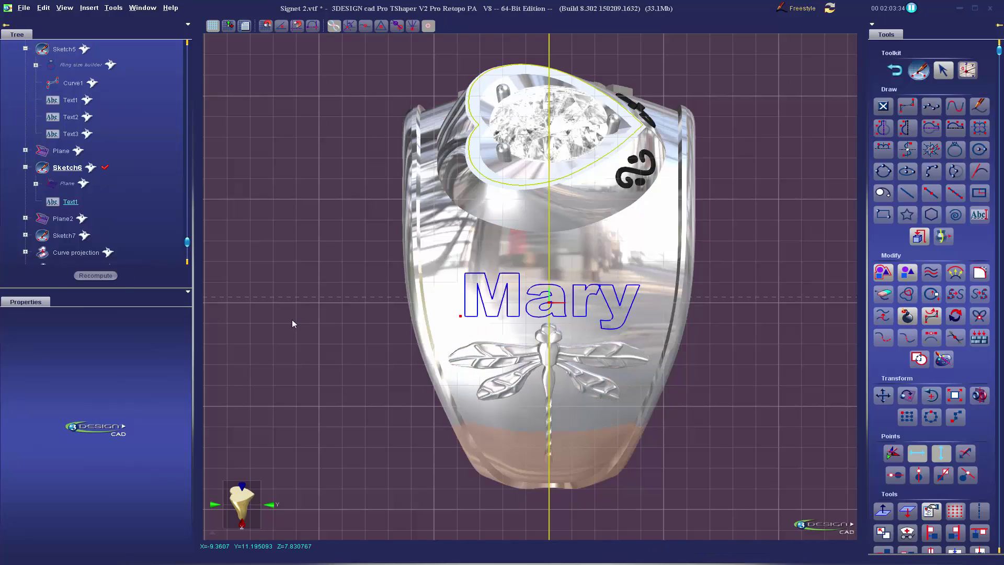
pyautogui.moveTo(569, 365); pyautogui.dragTo(589, 291, button='right')
pyautogui.hotkey('ctrl', 'Tab')
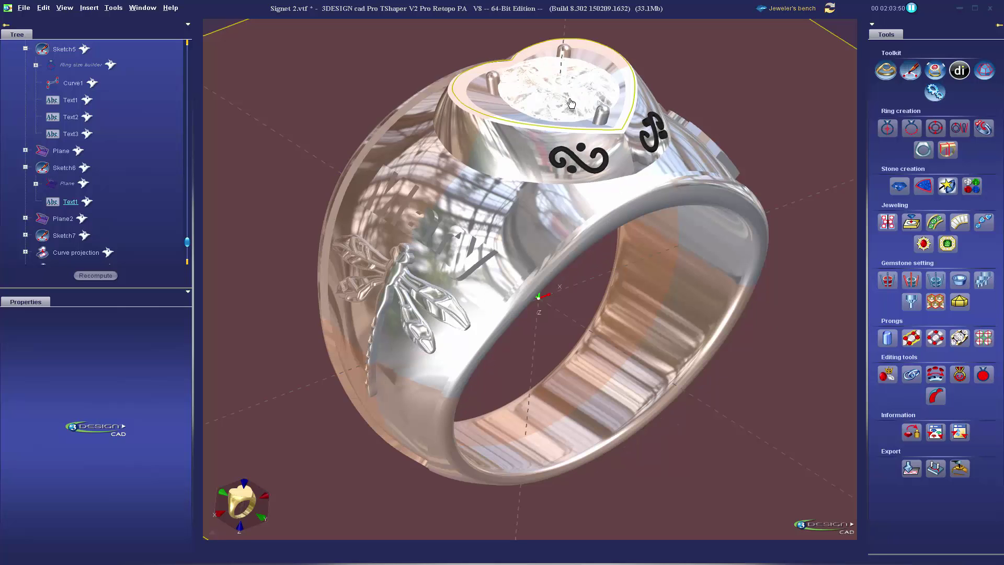
# - Set the brilliant stone's weight to 0.75 ct and recompute the model
pyautogui.click(564, 100)
pyautogui.doubleClick(565, 100)
pyautogui.scroll(-1, 134, 452)
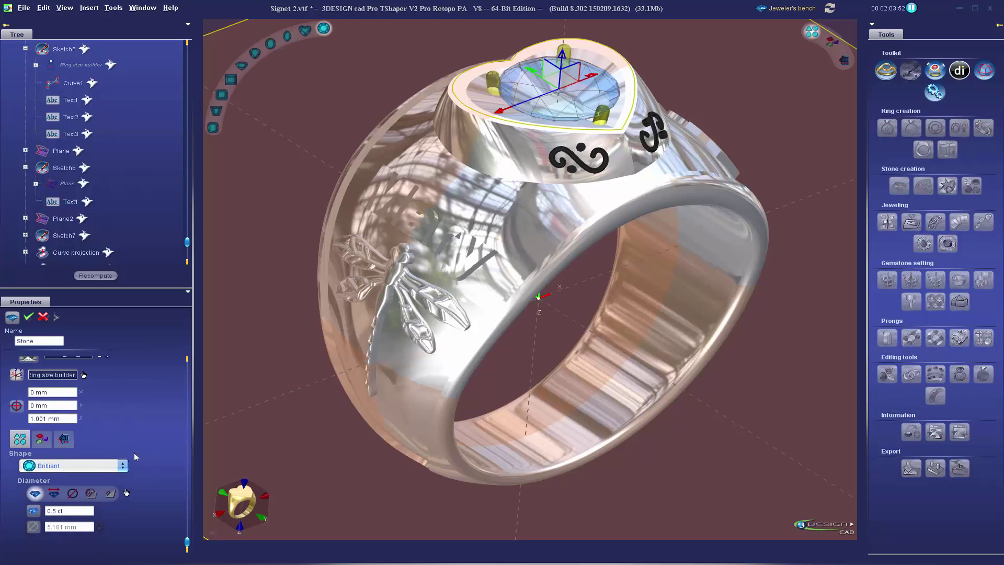
pyautogui.tripleClick(78, 510)
pyautogui.press('BackSpace')
pyautogui.write('.75')
pyautogui.press('Return')
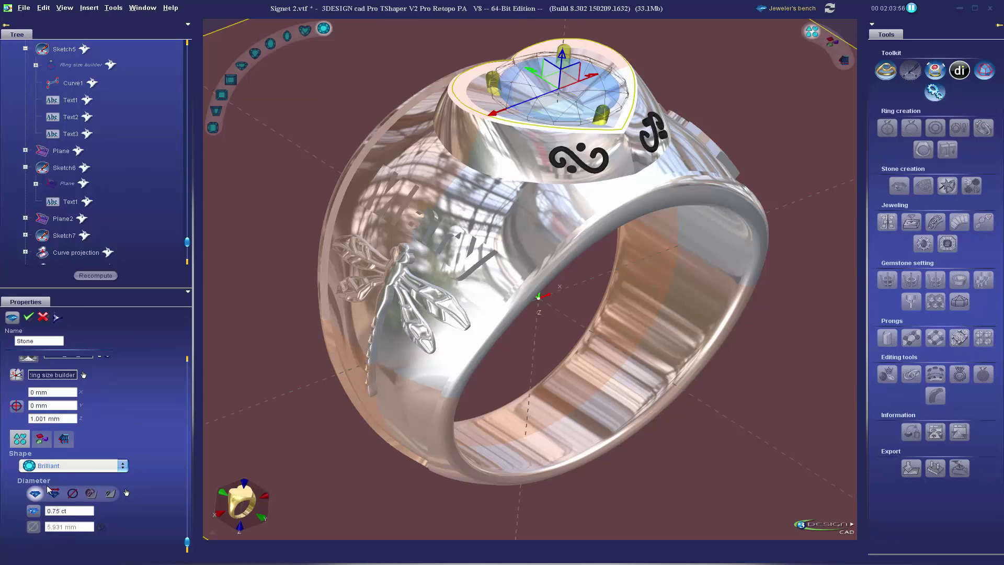
pyautogui.press('Return')
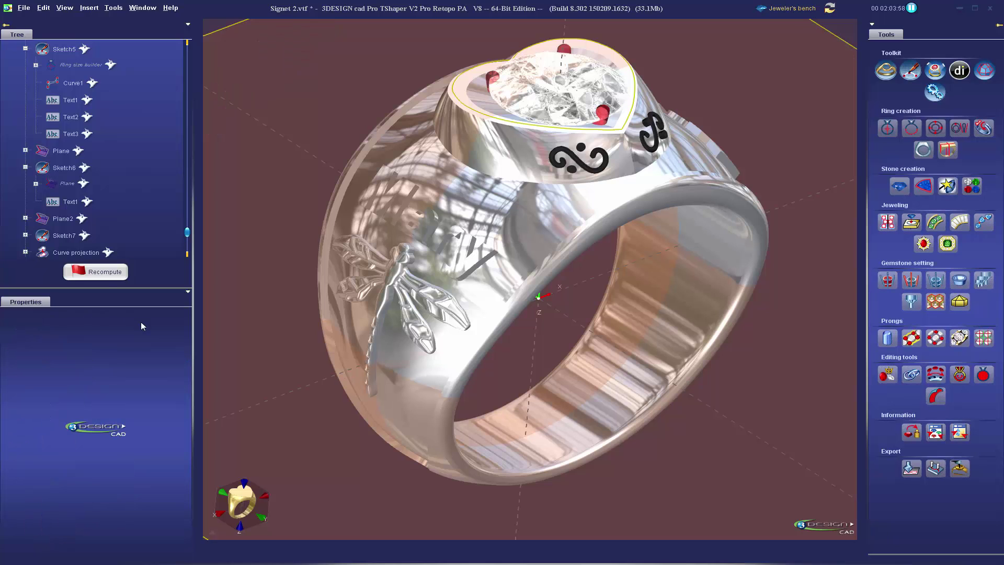
pyautogui.click(100, 276)
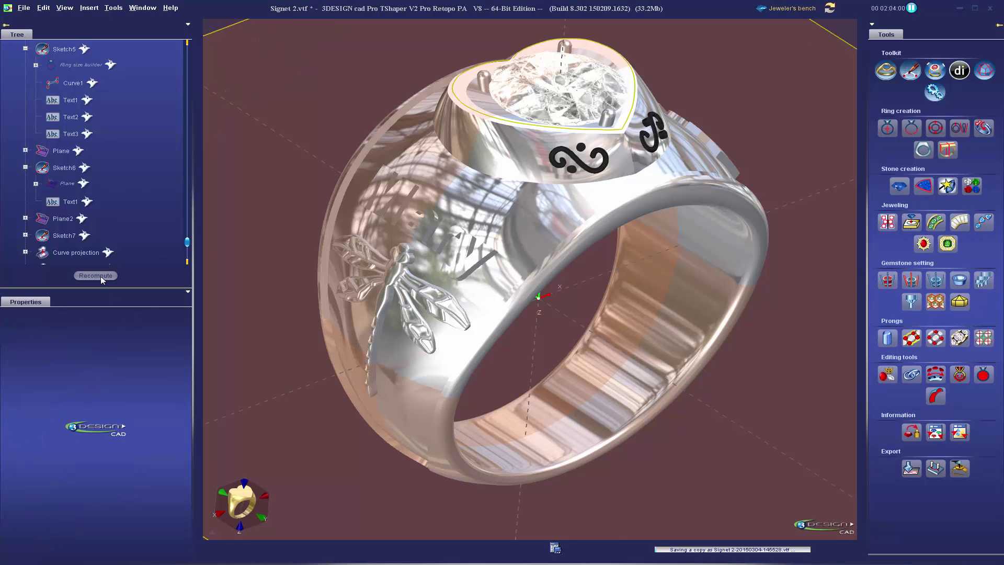
# - Set the ring size builder to US size 8 and recompute the whole ring
pyautogui.moveTo(206, 266); pyautogui.dragTo(578, 284, button='middle')
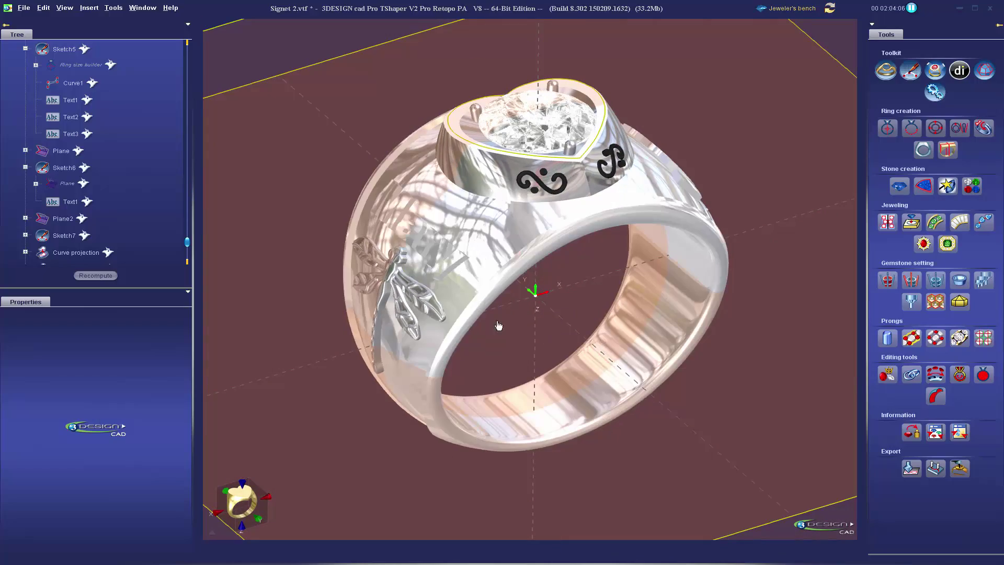
pyautogui.scroll(4, 150, 214)
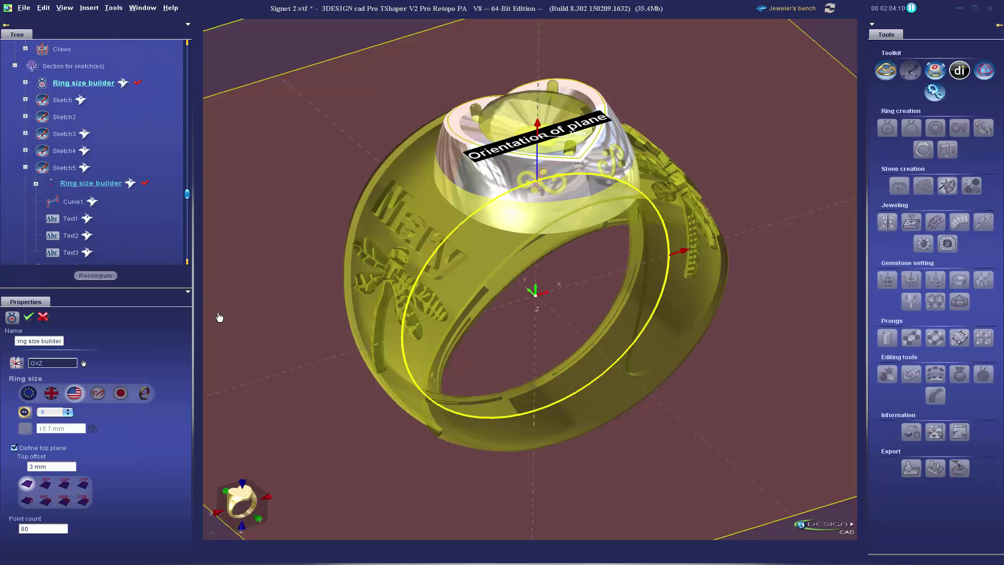
pyautogui.click(63, 413)
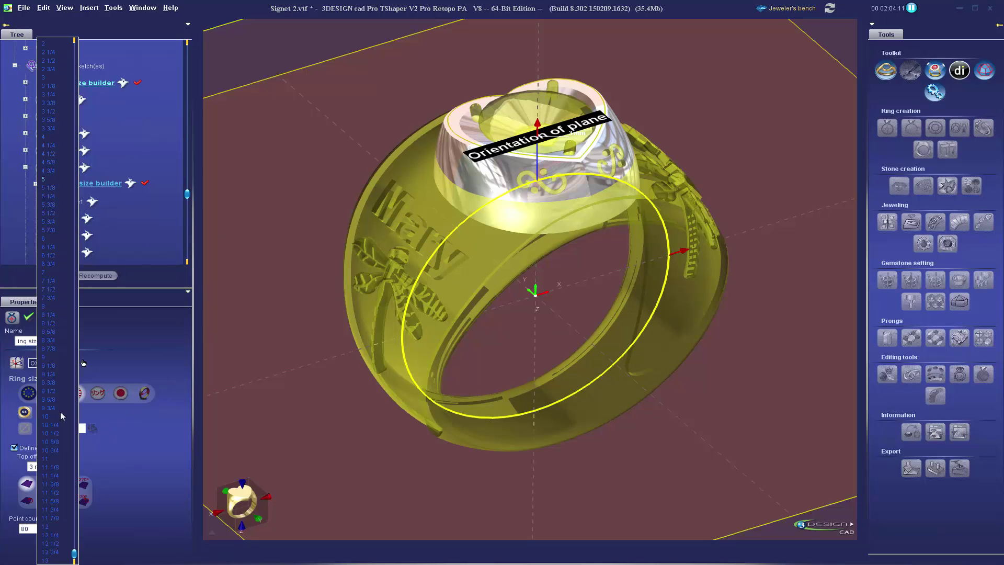
pyautogui.click(56, 306)
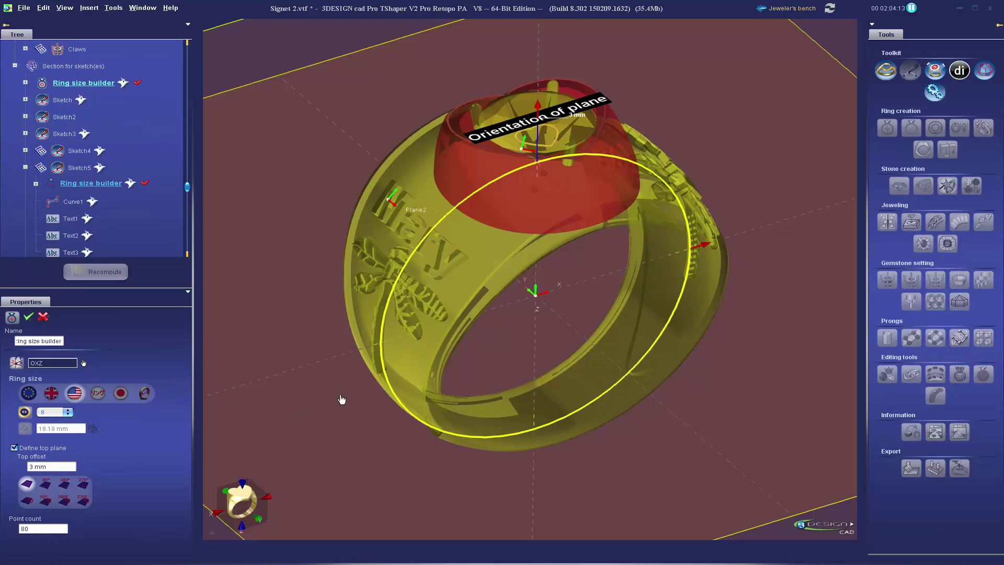
pyautogui.click(28, 316)
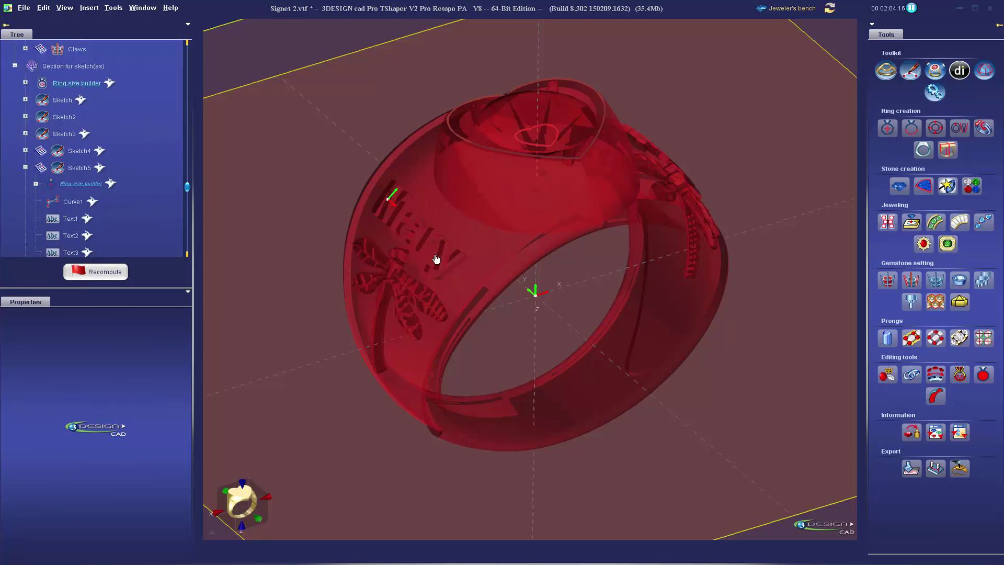
pyautogui.click(110, 273)
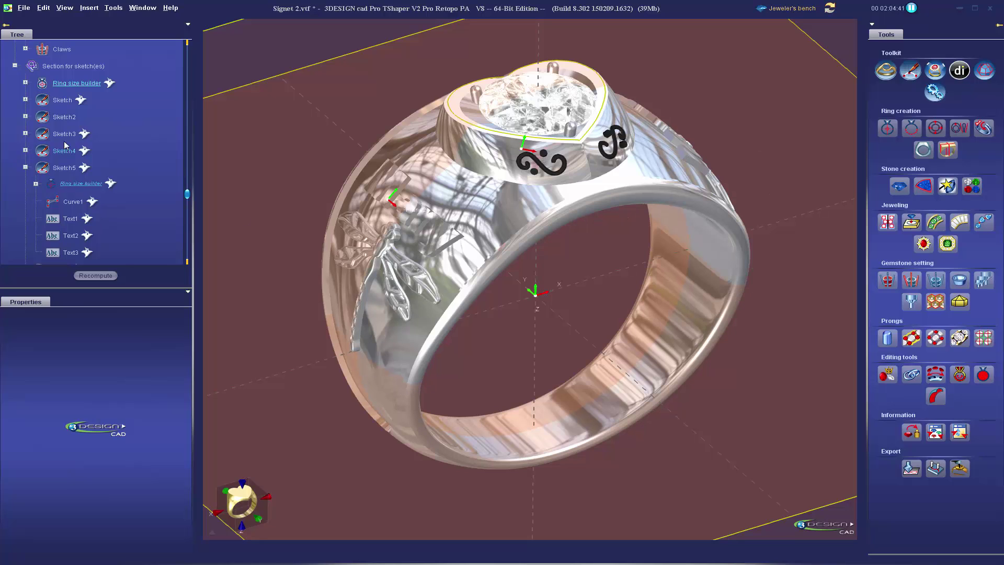
pyautogui.scroll(2, 67, 141)
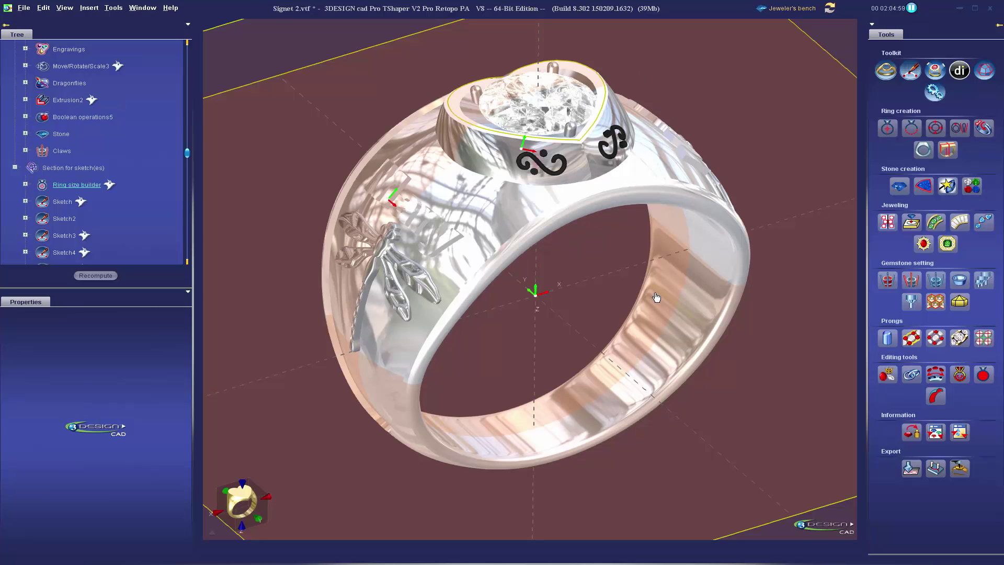
pyautogui.moveTo(582, 304); pyautogui.dragTo(568, 341, button='middle')
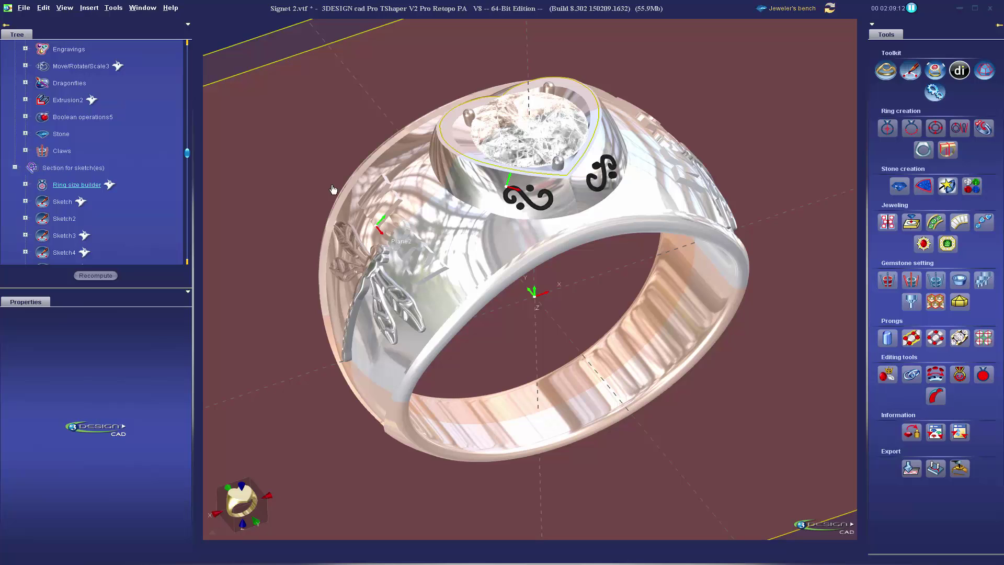
# - Save the ring as a new file named Signet 3.vtf in the Dragonfly Signet 3dcj folder
pyautogui.click(24, 8)
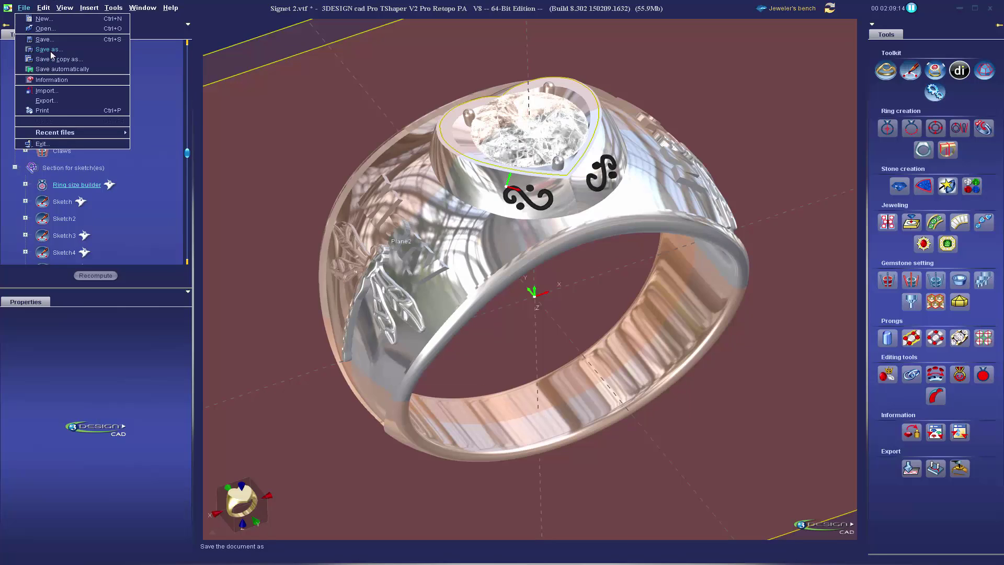
pyautogui.click(47, 49)
pyautogui.click(417, 369)
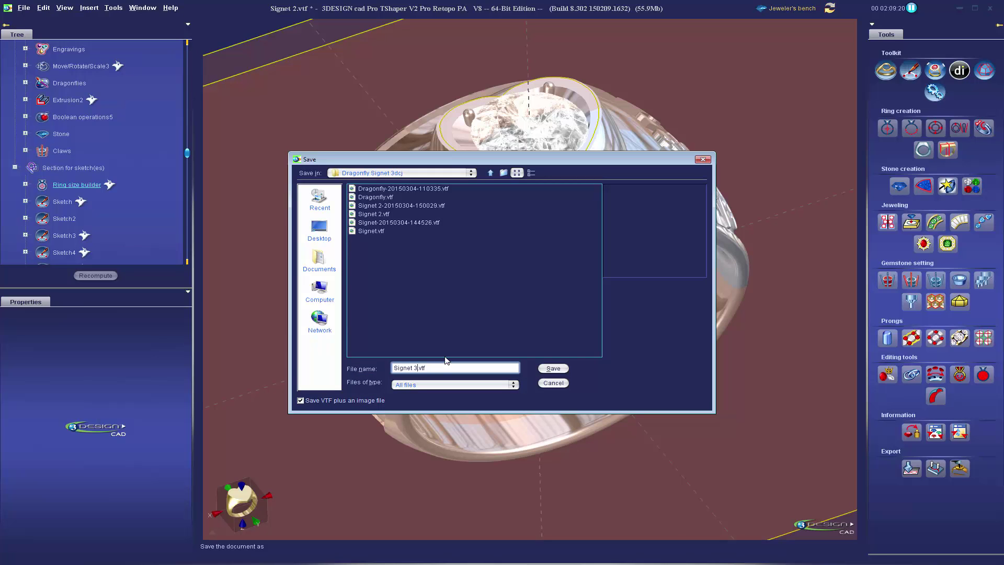
pyautogui.press('Return')
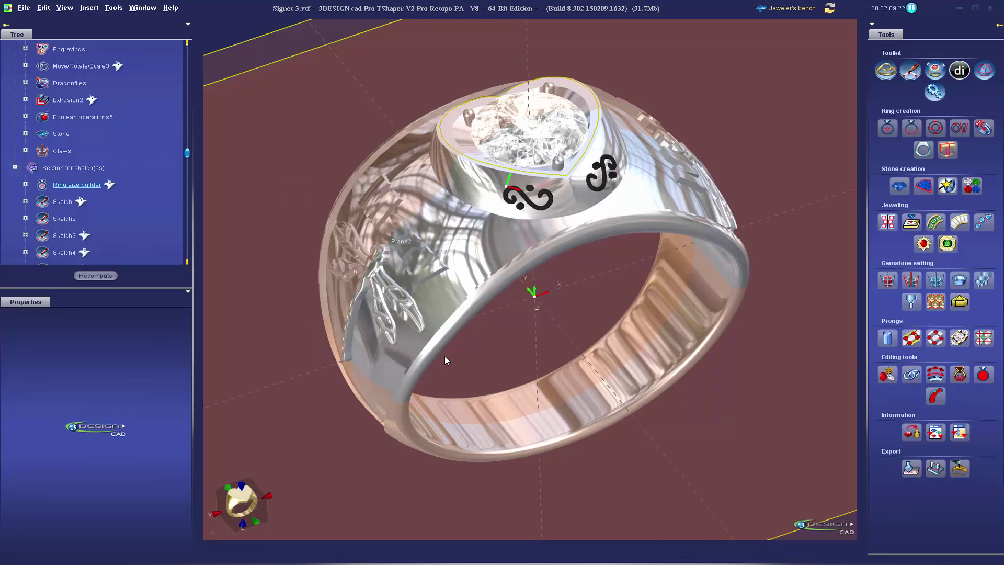
# - Hide the stone and its claws on the heart-shaped top
pyautogui.click(537, 153)
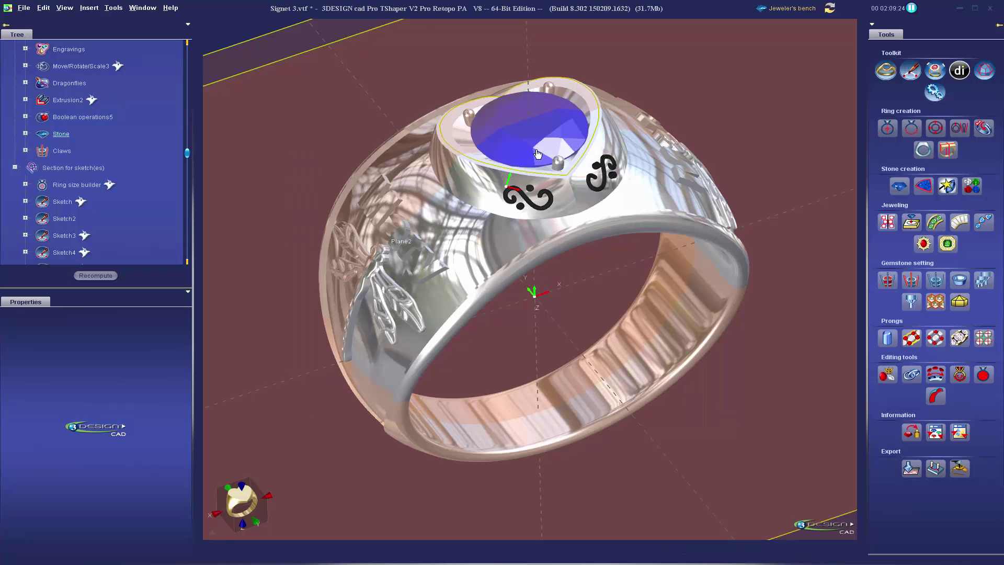
pyautogui.press('h')
pyautogui.click(558, 163)
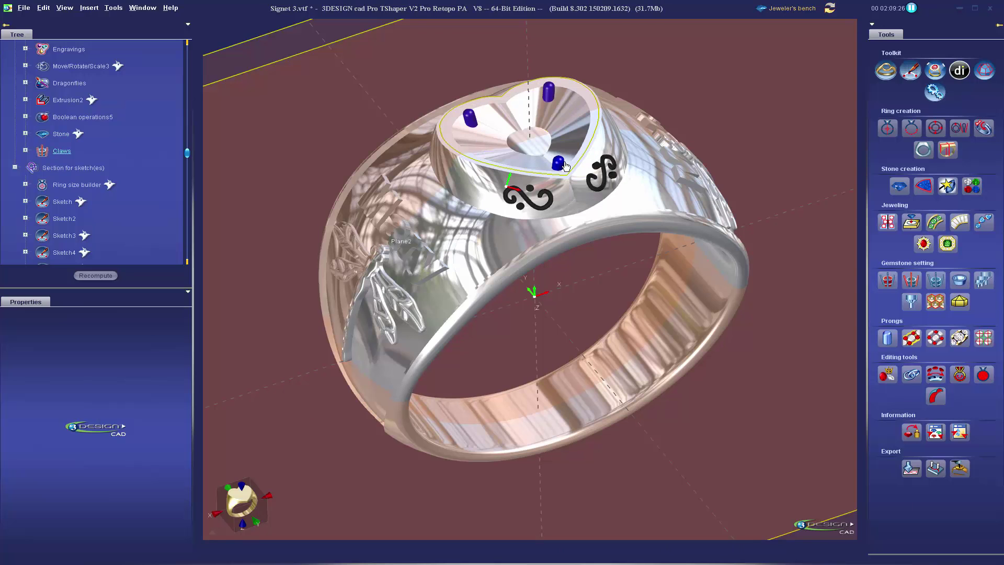
pyautogui.press('h')
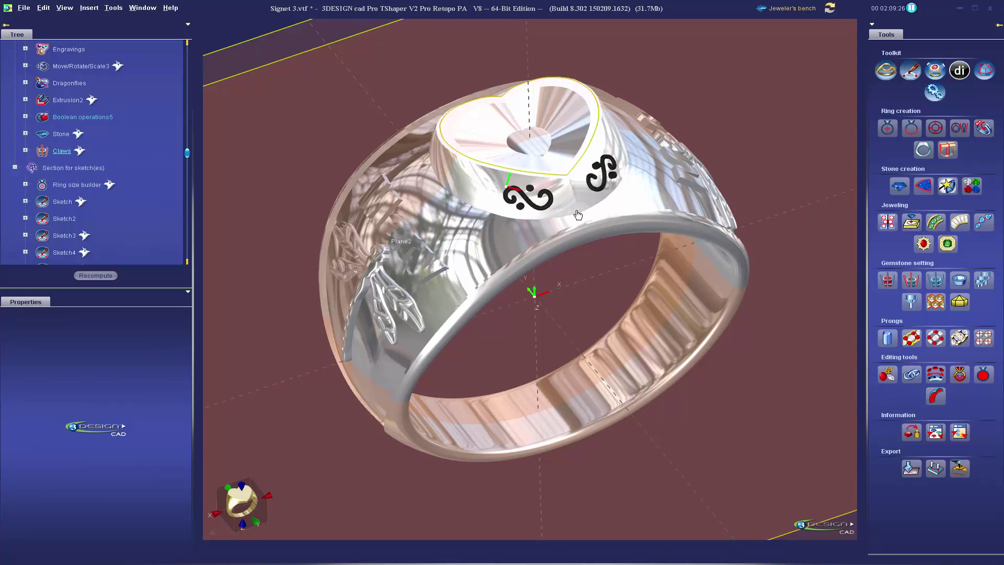
# - Delete the Boolean operation that hollows the heart-shaped top and hide the inner loft, Loft2
pyautogui.rightClick(487, 189)
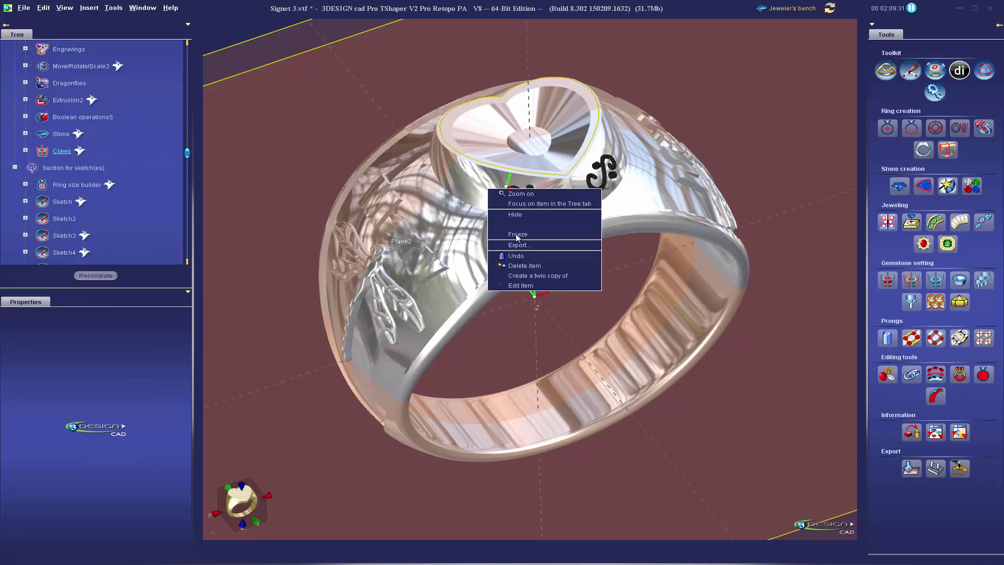
pyautogui.click(524, 265)
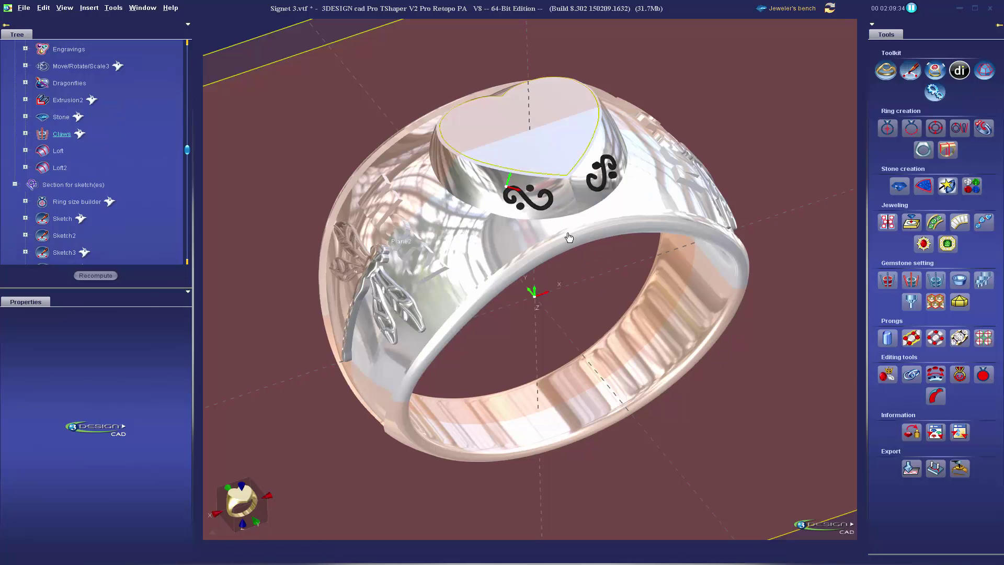
pyautogui.scroll(2, 575, 222)
pyautogui.moveTo(578, 219); pyautogui.dragTo(562, 305, button='right')
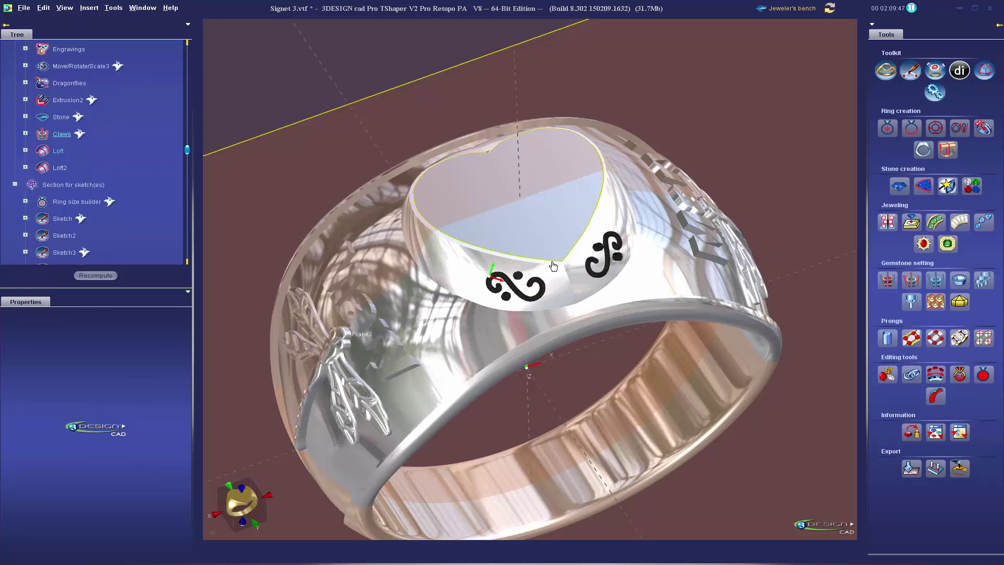
pyautogui.click(523, 236)
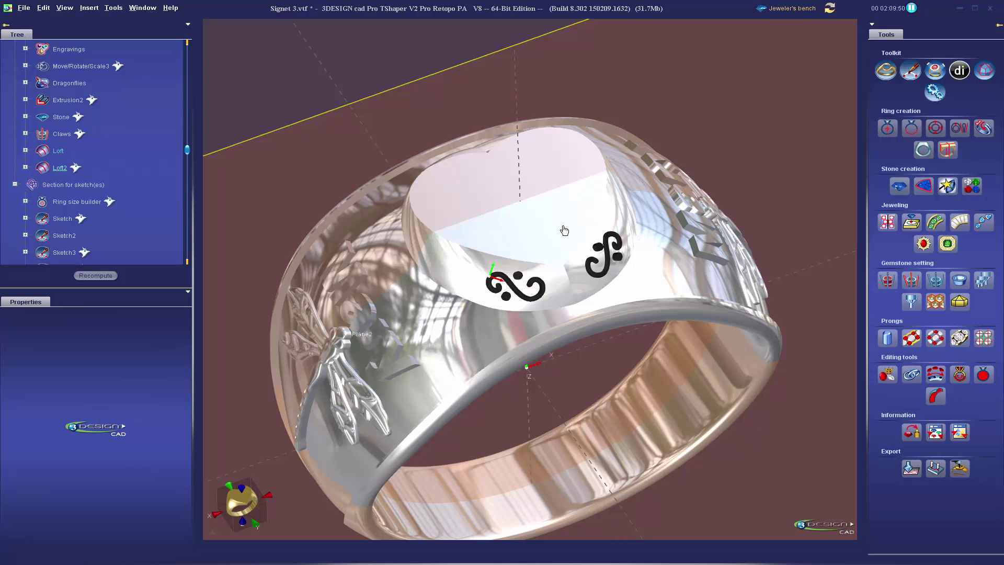
pyautogui.click(559, 230)
pyautogui.click(887, 222)
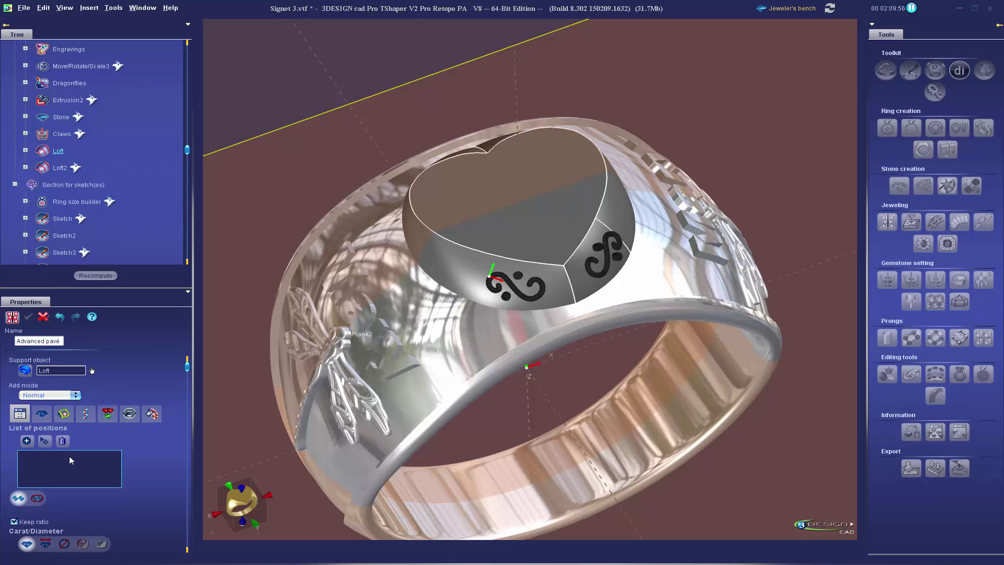
pyautogui.click(85, 414)
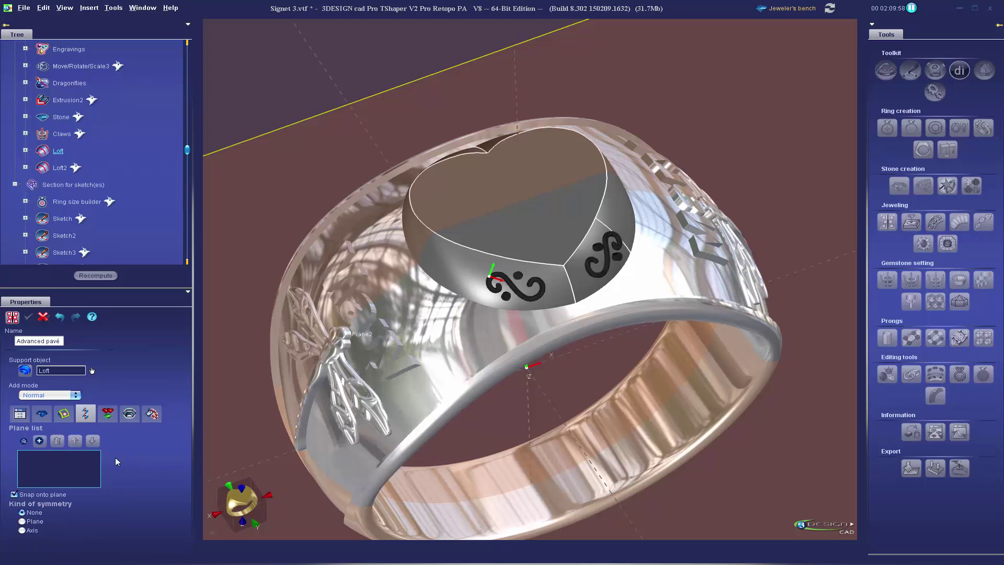
pyautogui.click(27, 527)
pyautogui.scroll(-1, 95, 515)
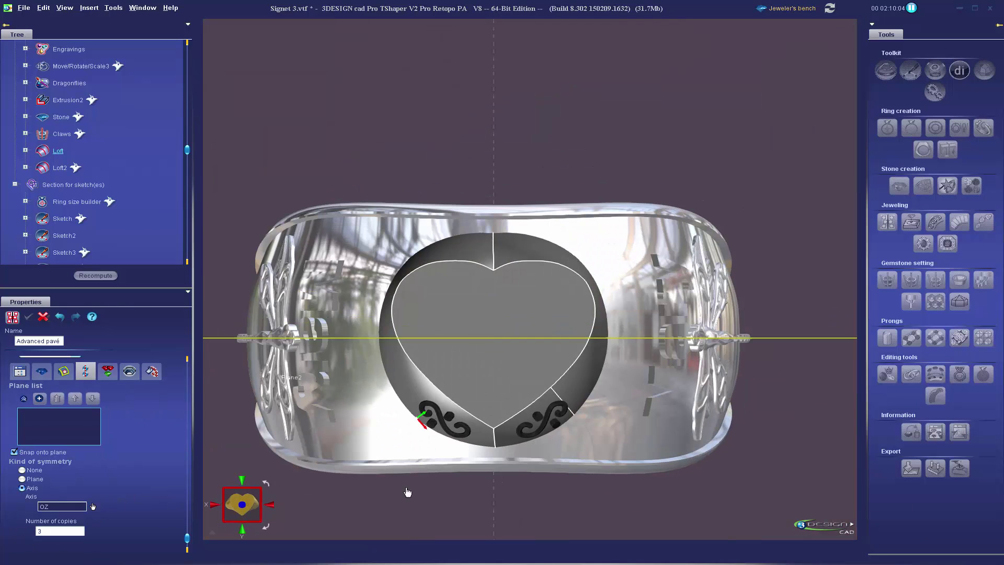
pyautogui.click(481, 431)
pyautogui.scroll(1, 491, 421)
pyautogui.scroll(3, 483, 392)
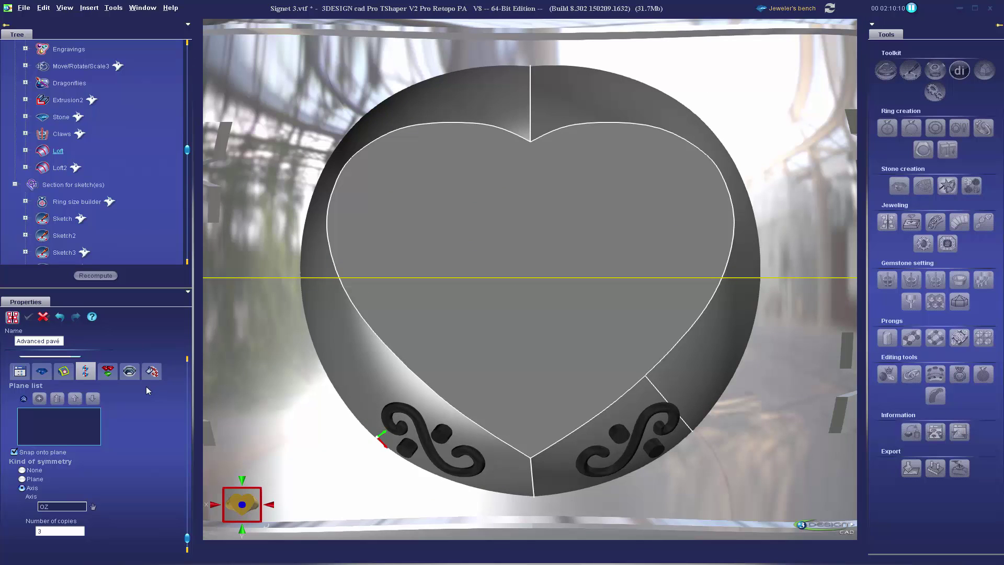
pyautogui.moveTo(391, 433); pyautogui.dragTo(564, 227, button='right')
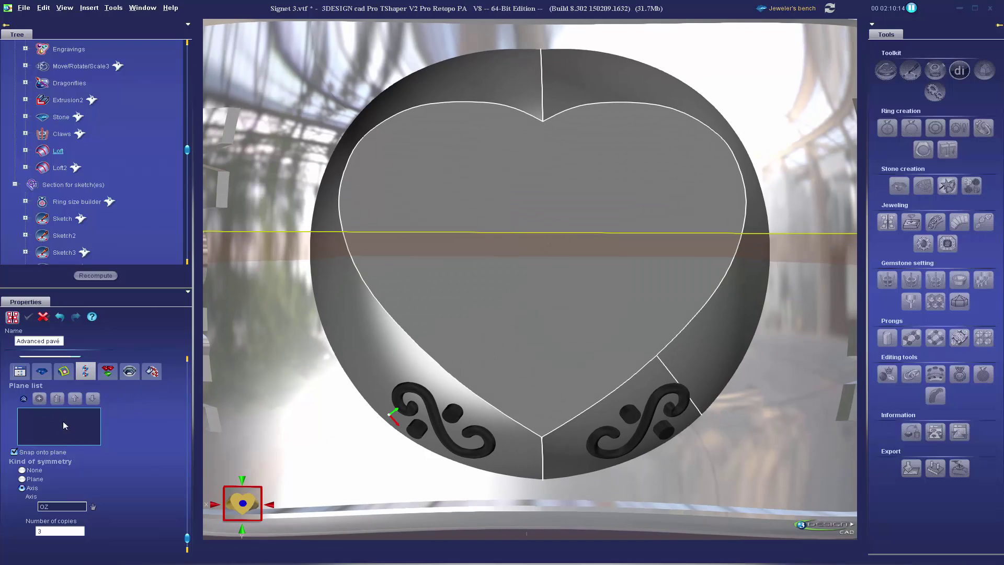
pyautogui.click(19, 370)
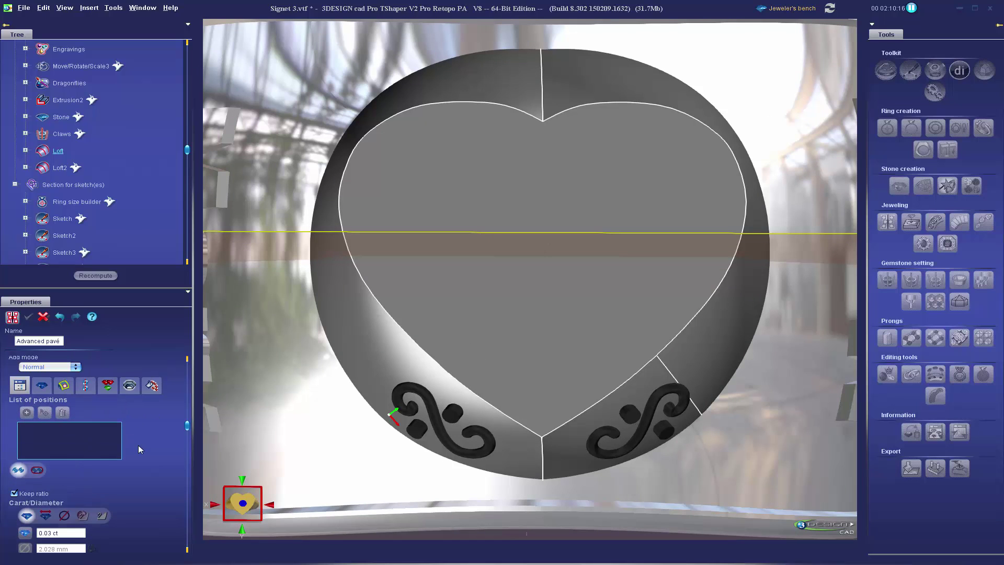
pyautogui.click(84, 377)
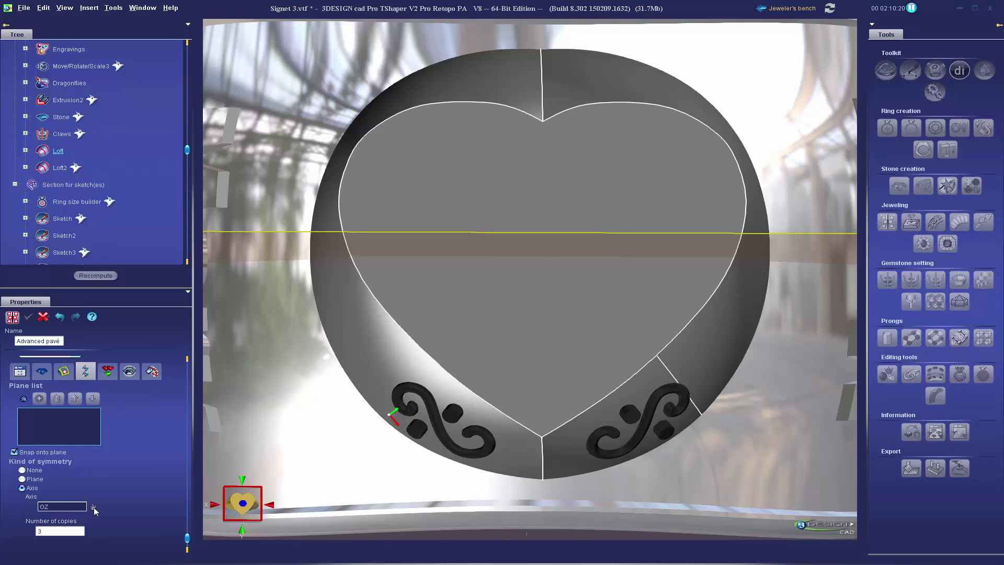
pyautogui.click(42, 318)
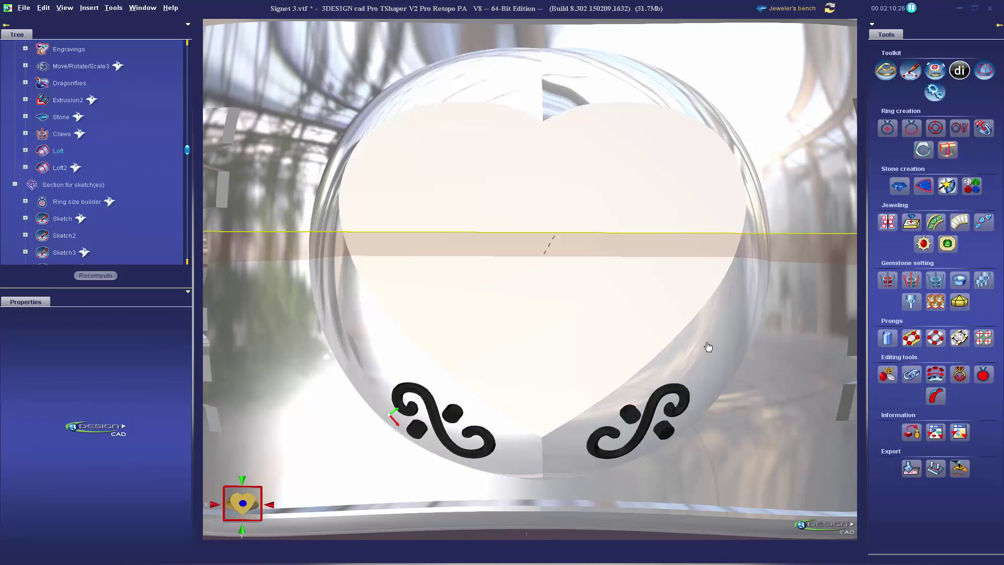
# - Start an Advanced pavé on the heart-shaped loft with axis symmetry around OZ and 3 copies
pyautogui.scroll(-3, 591, 324)
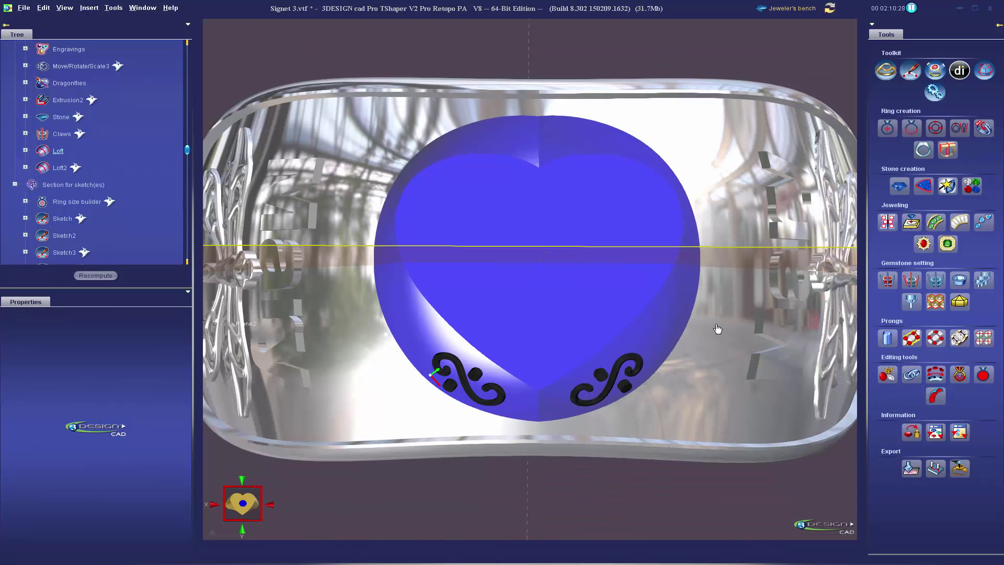
pyautogui.scroll(3, 758, 341)
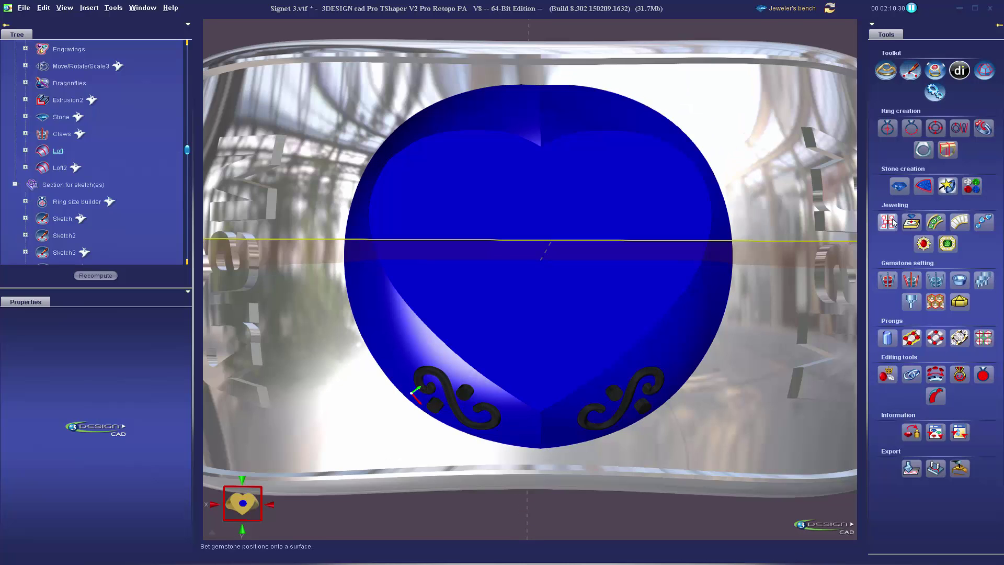
pyautogui.click(389, 385)
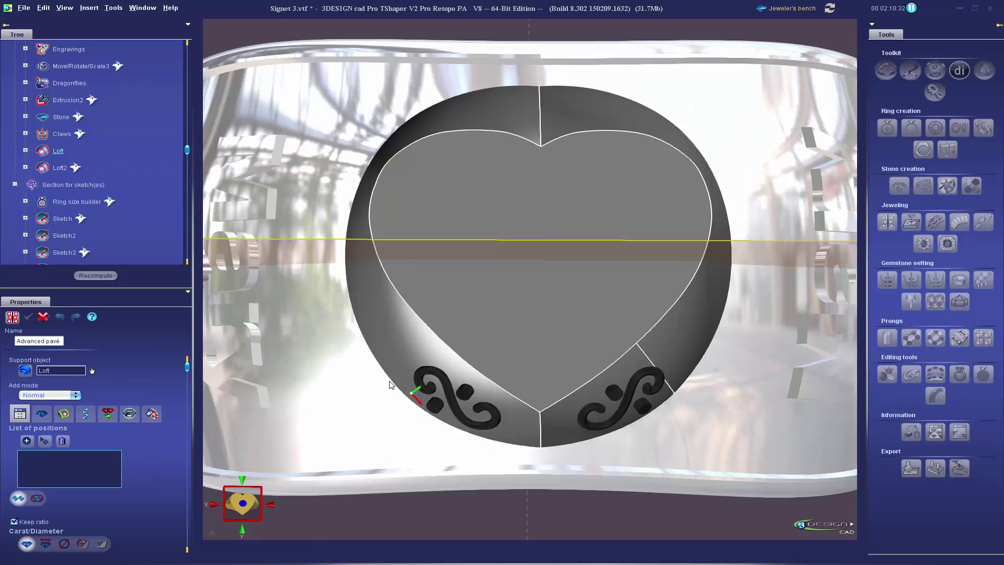
pyautogui.scroll(-2, 135, 435)
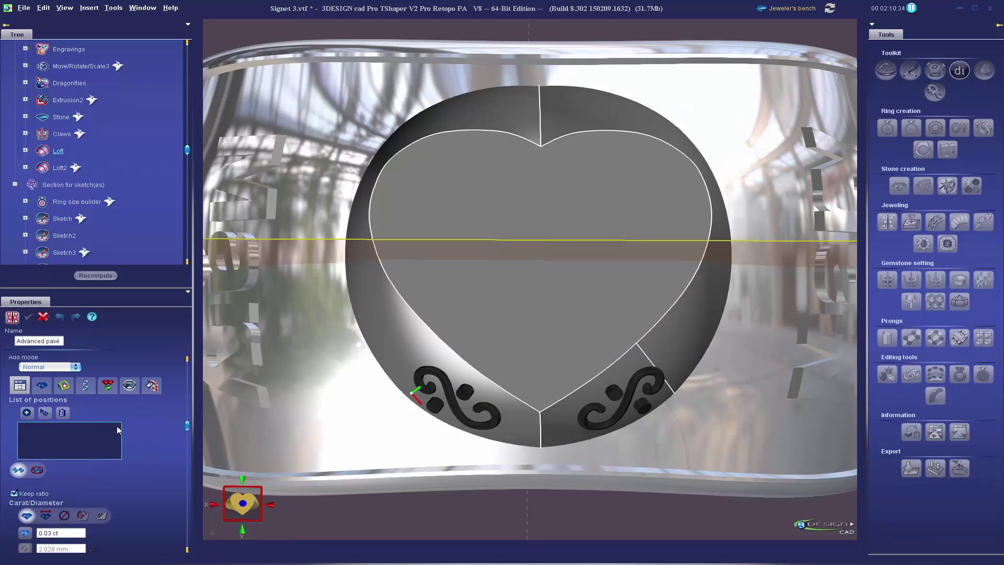
pyautogui.click(86, 399)
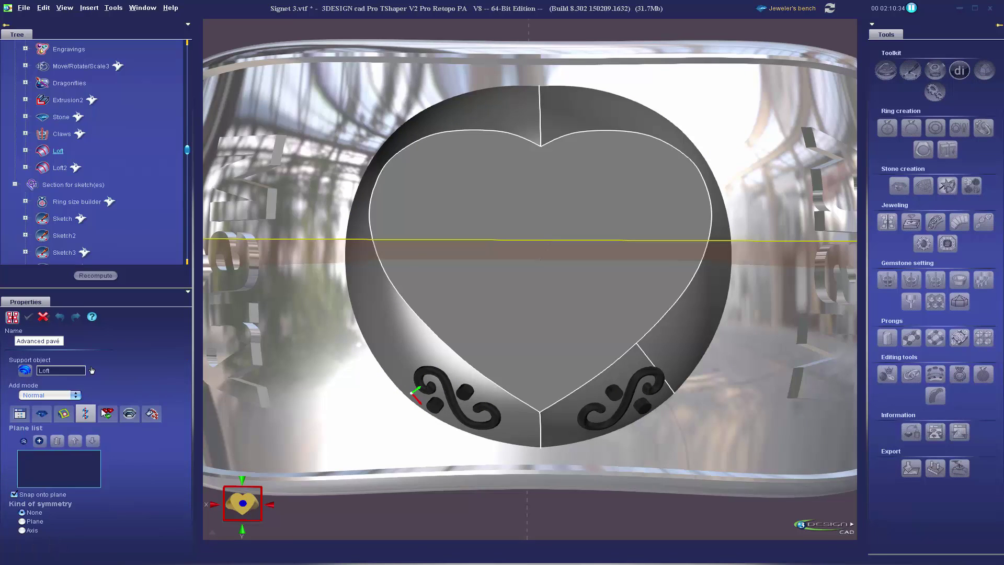
pyautogui.click(23, 530)
pyautogui.scroll(-2, 63, 470)
pyautogui.scroll(3, 90, 116)
pyautogui.scroll(5, 90, 116)
pyautogui.click(5, 66)
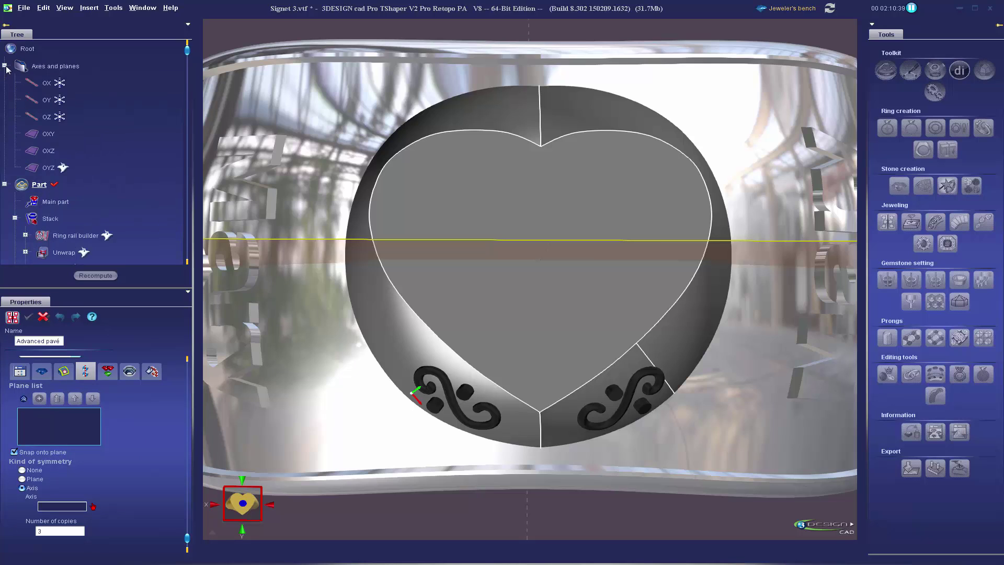
pyautogui.click(43, 116)
pyautogui.click(20, 371)
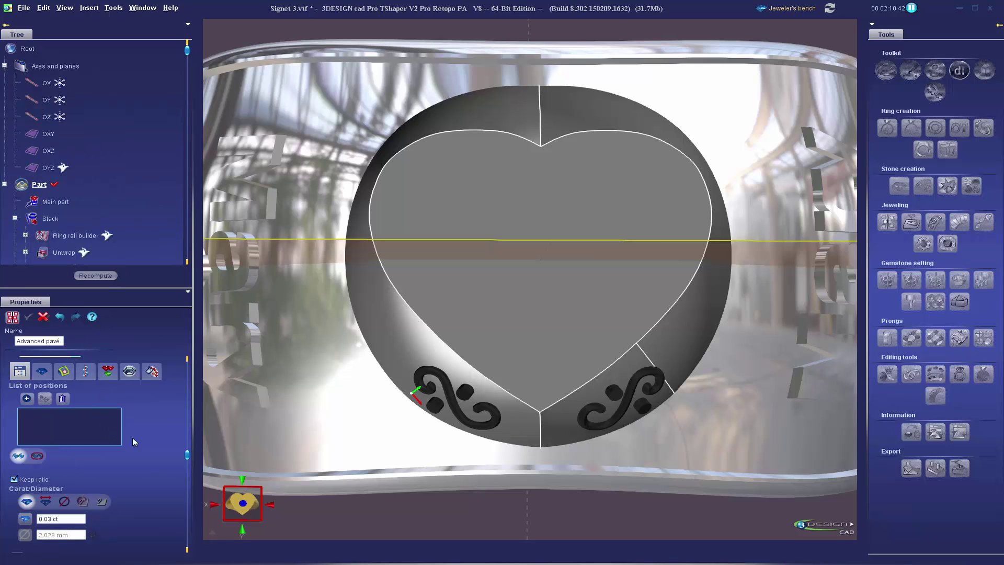
# - Place a 0.03 ct position at the heart's centre, a 0.03 ct one in an upper lobe and a 0.02 ct one near the lower edge, completing the pavé
pyautogui.click(27, 398)
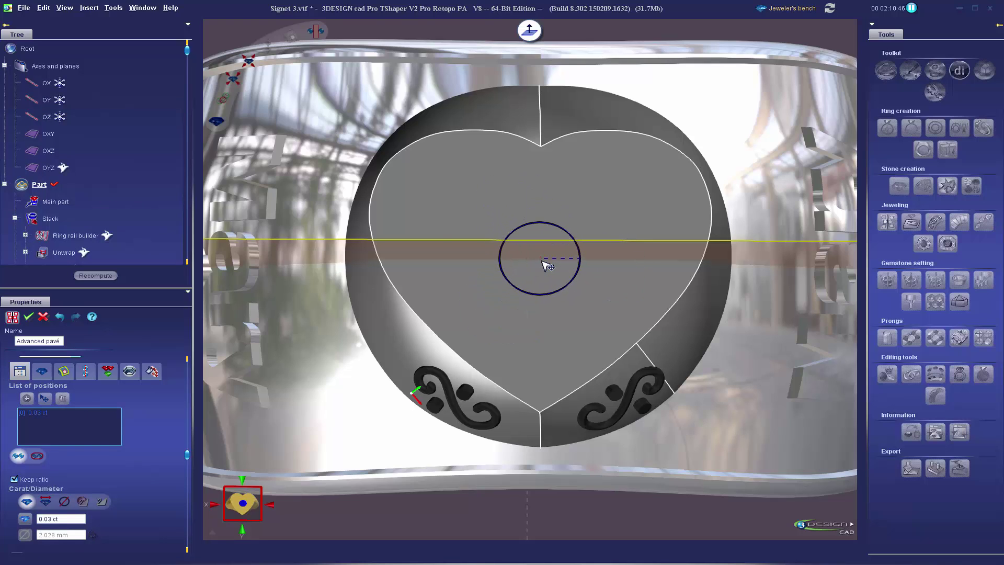
pyautogui.moveTo(374, 416); pyautogui.dragTo(603, 251, button='right')
pyautogui.click(604, 251)
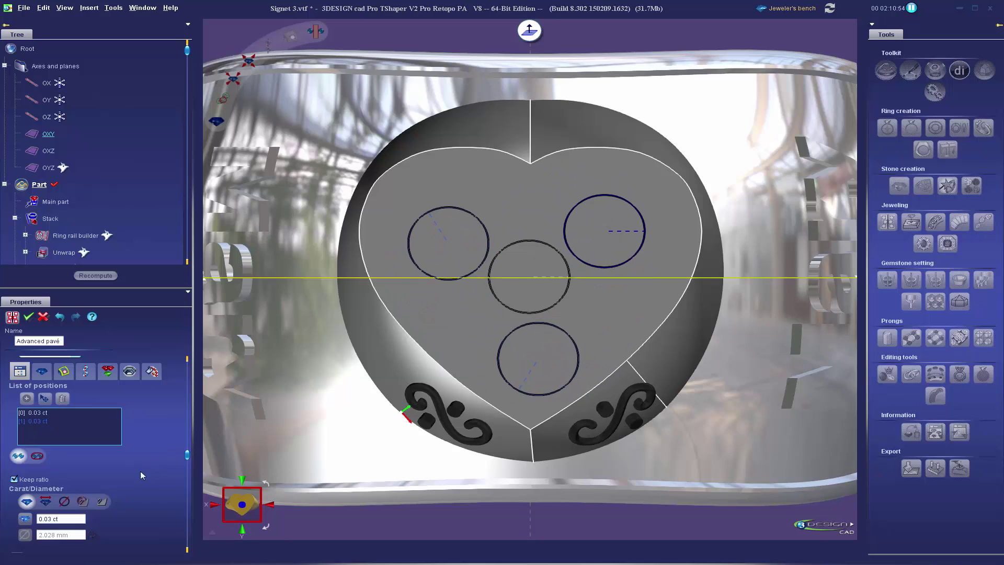
pyautogui.scroll(-1, 68, 502)
pyautogui.scroll(-1, 68, 503)
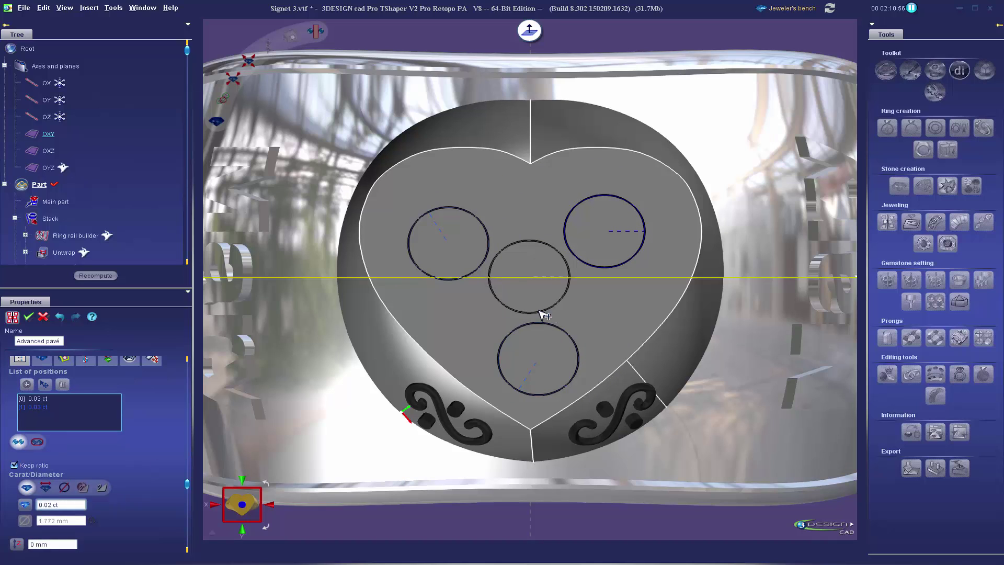
pyautogui.click(473, 322)
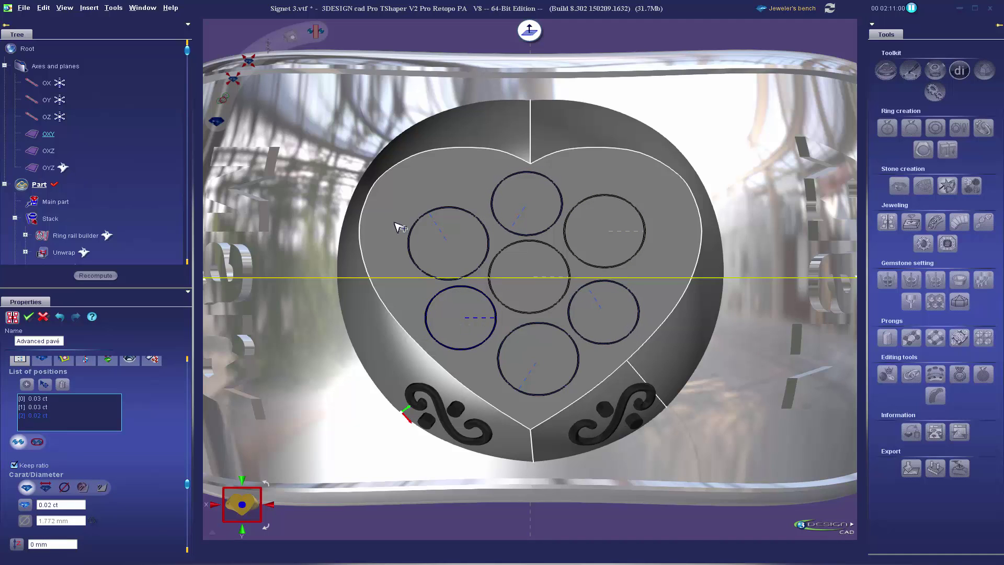
pyautogui.click(28, 317)
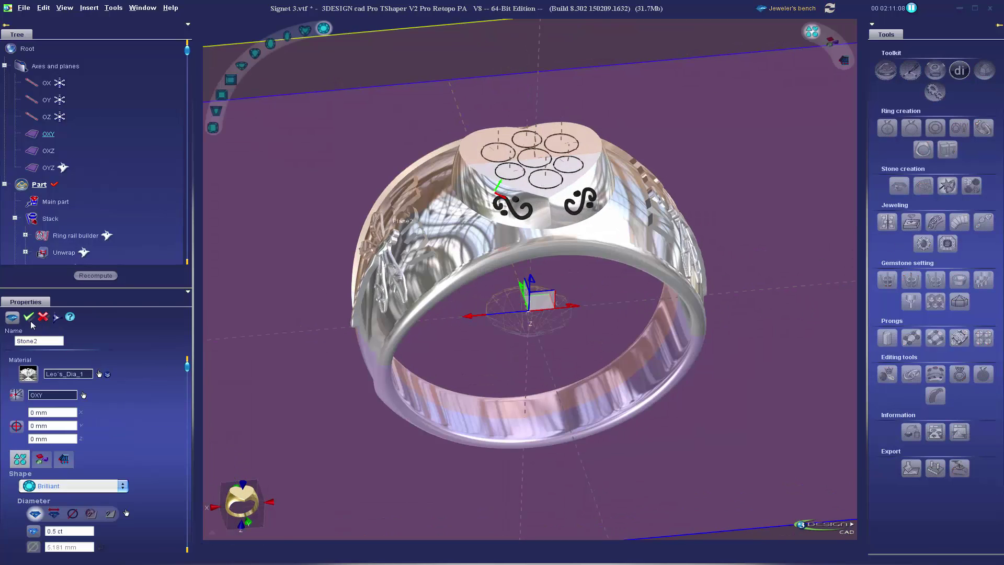
# - Create a 0.5 ct brilliant stone on the OXY plane and duplicate it onto the Advanced pavé positions with Jeweling
pyautogui.click(29, 317)
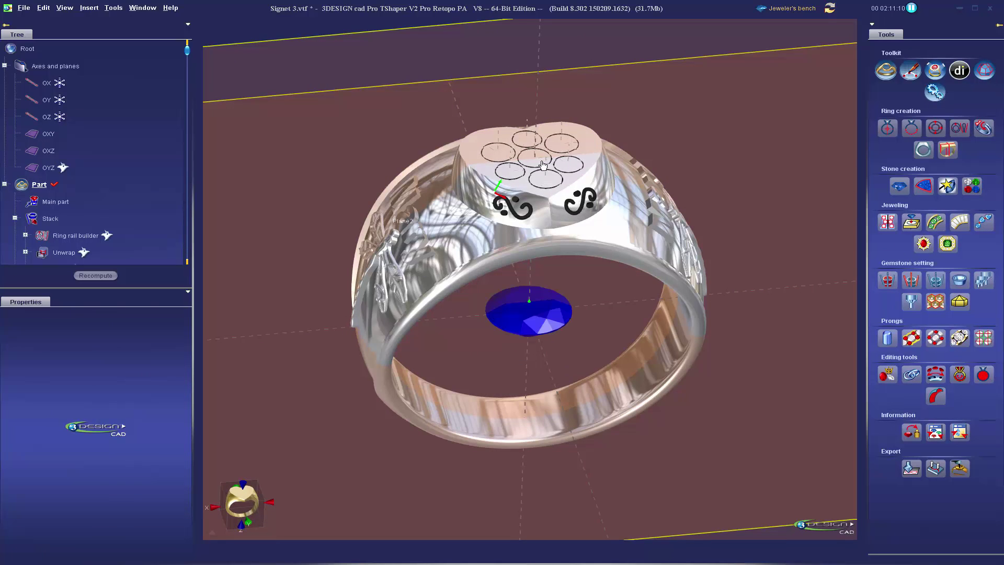
pyautogui.click(910, 222)
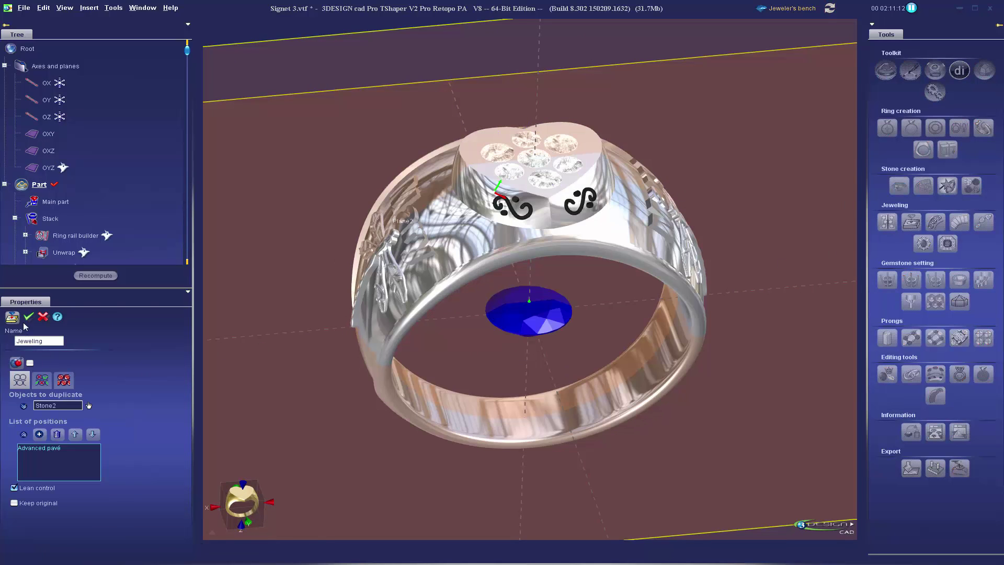
pyautogui.click(29, 317)
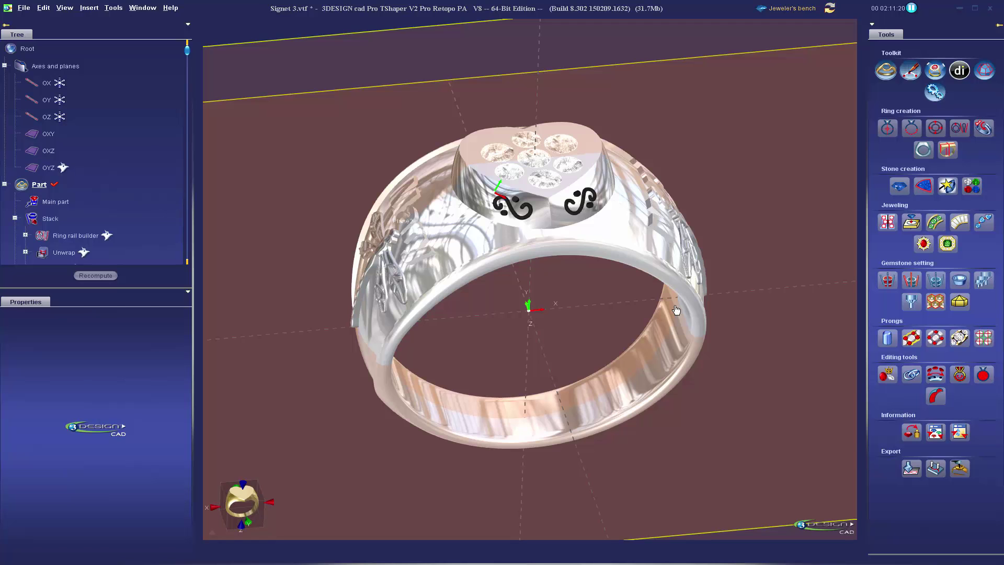
# - Set the ring size builder to US size 6 and recompute the ring
pyautogui.moveTo(578, 320); pyautogui.dragTo(578, 292, button='right')
pyautogui.scroll(3, 571, 289)
pyautogui.scroll(-1, 561, 292)
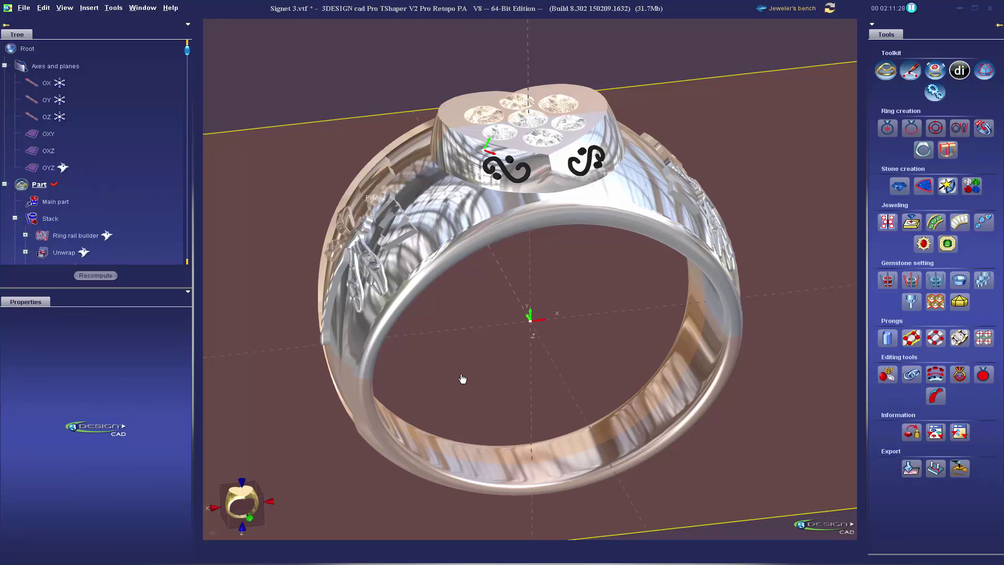
pyautogui.scroll(-5, 112, 223)
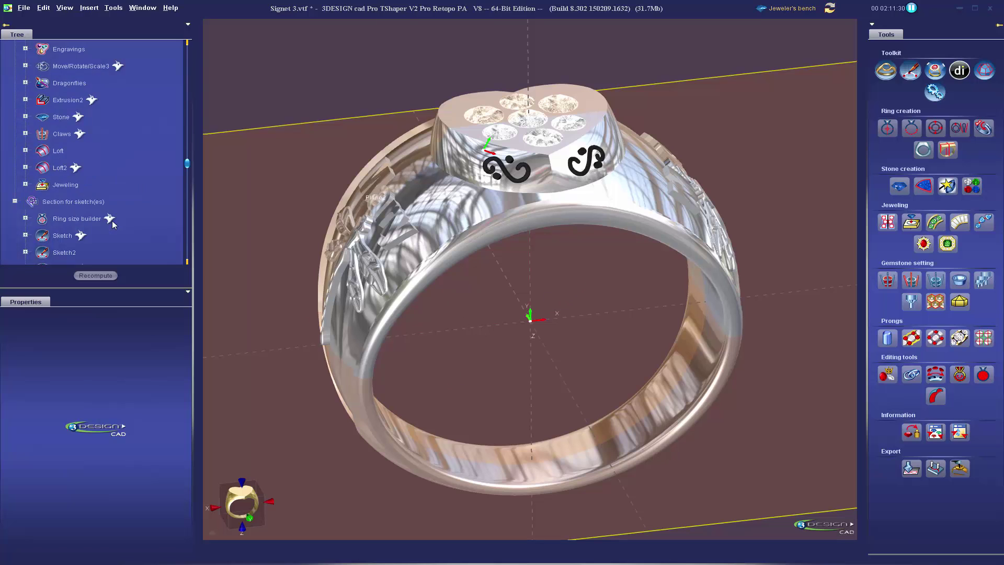
pyautogui.doubleClick(98, 219)
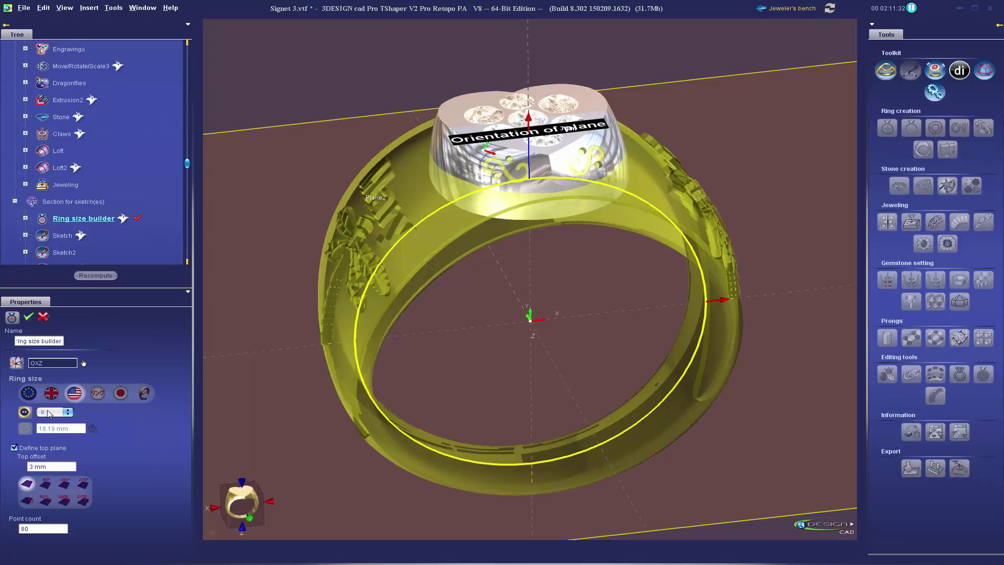
pyautogui.write('6')
pyautogui.press('Return')
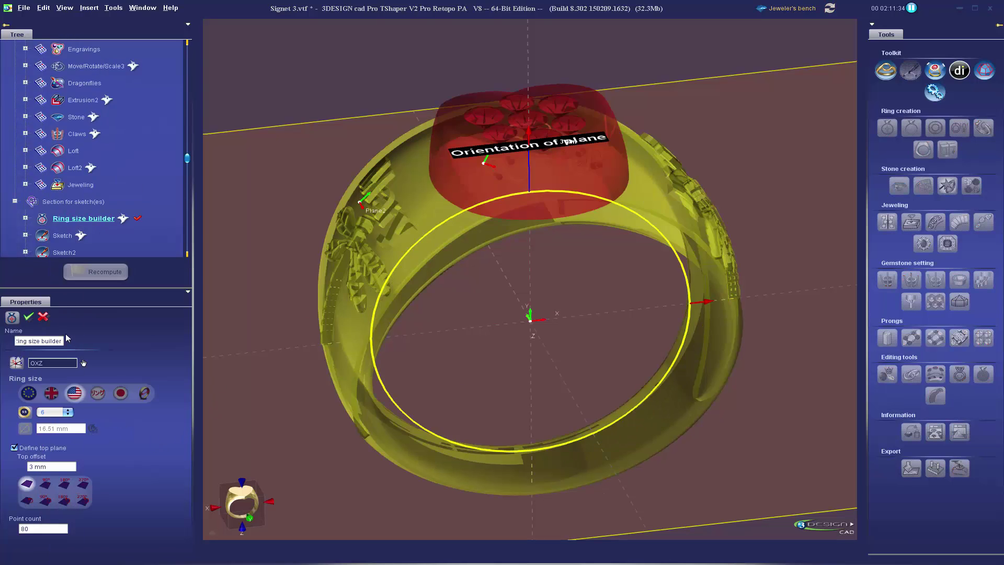
pyautogui.click(28, 316)
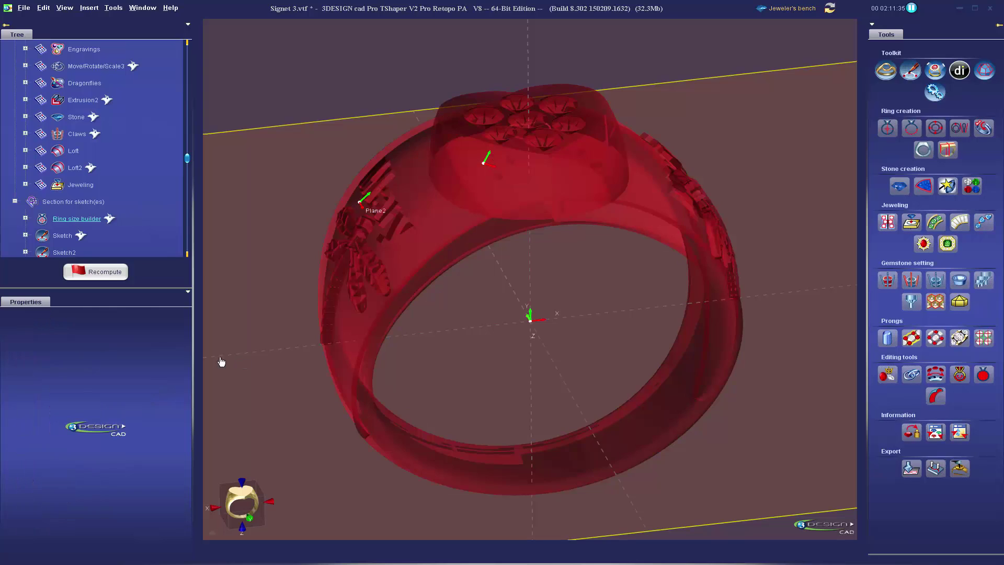
pyautogui.click(105, 272)
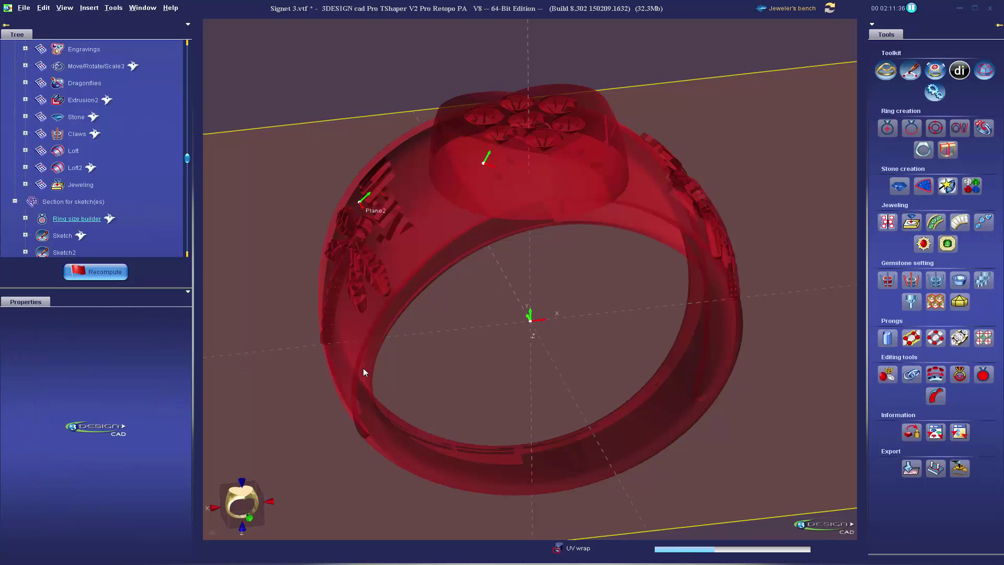